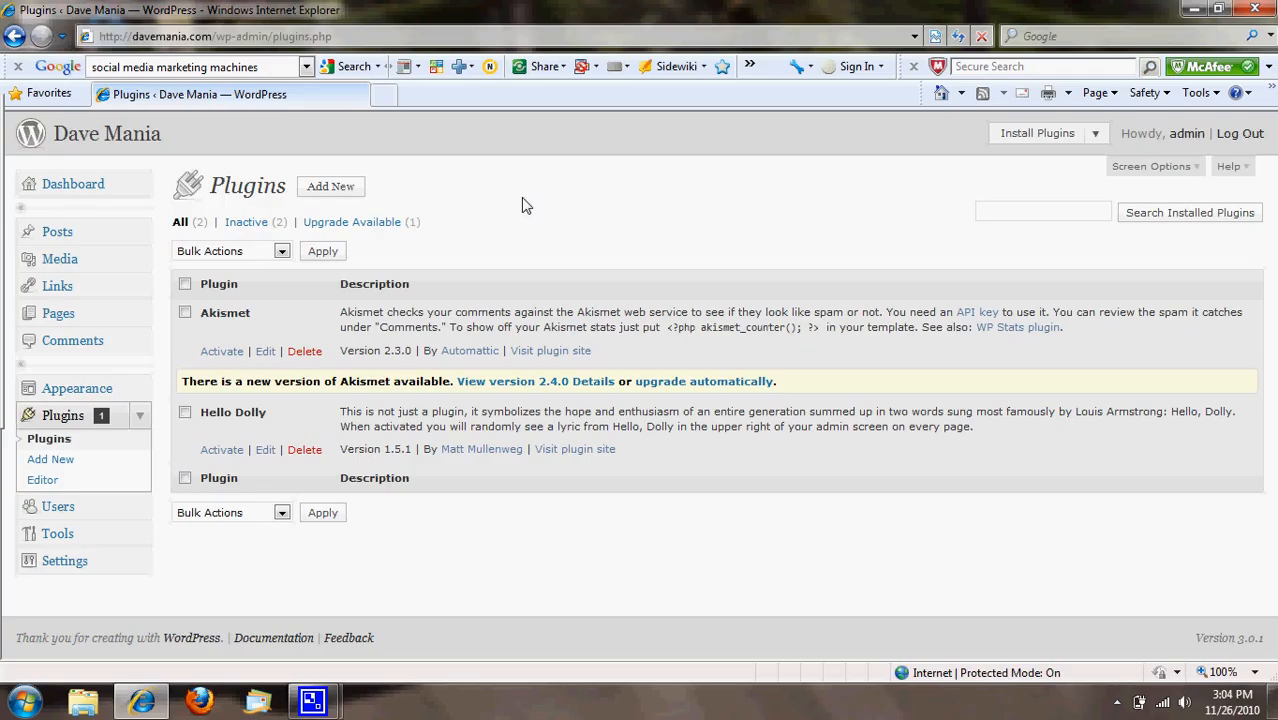
- Search the plugin directory for "google xml sitemap", then install and activate the Google XML Sitemaps 3.2.4 plugin
click(333, 190)
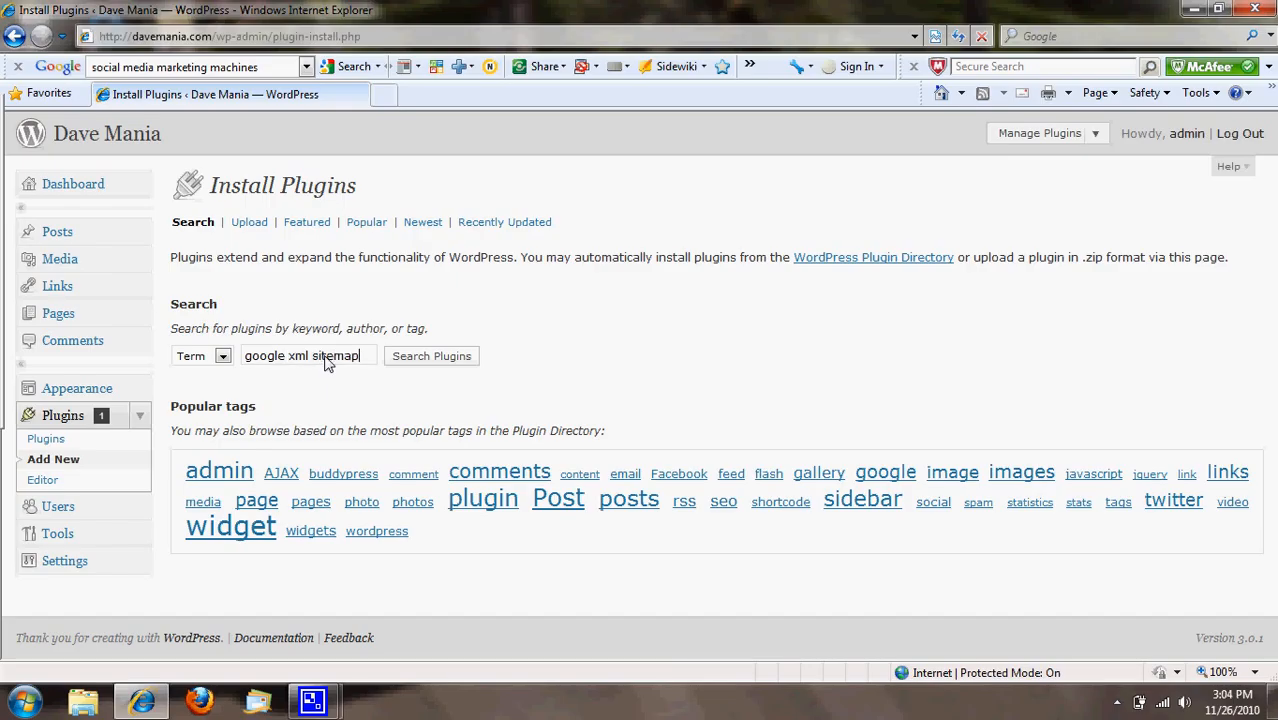
click(428, 358)
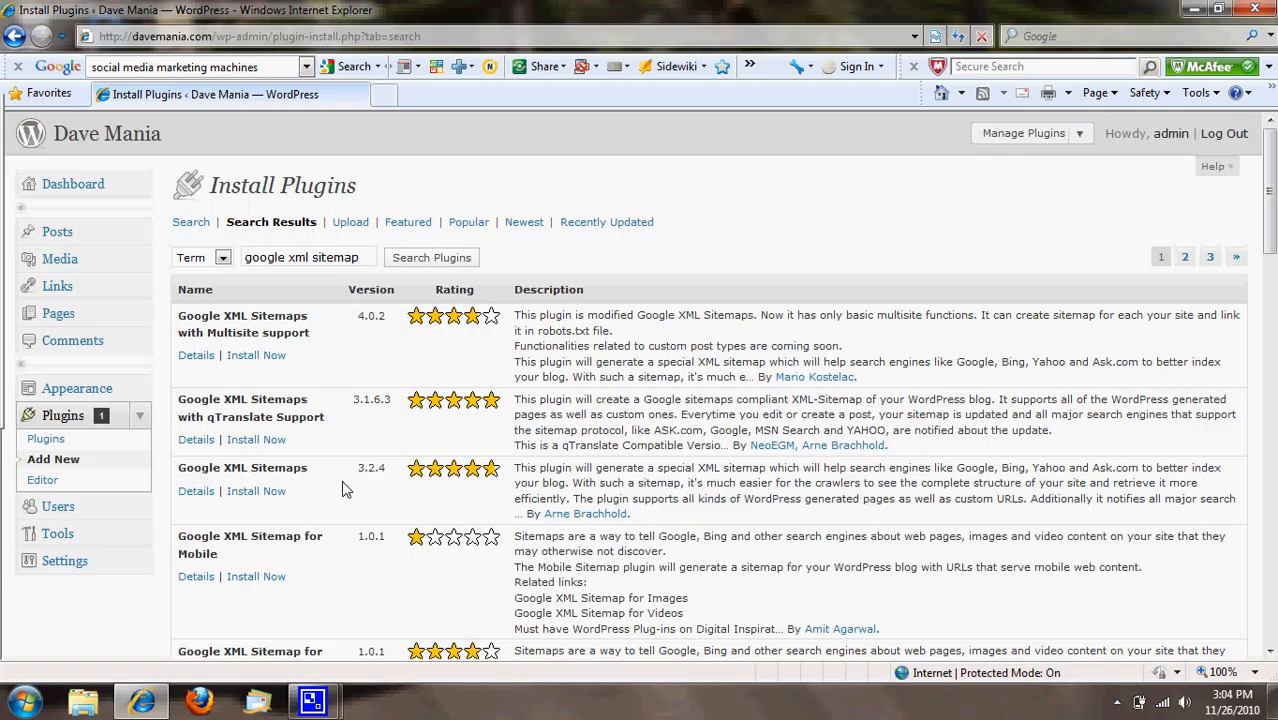
click(256, 491)
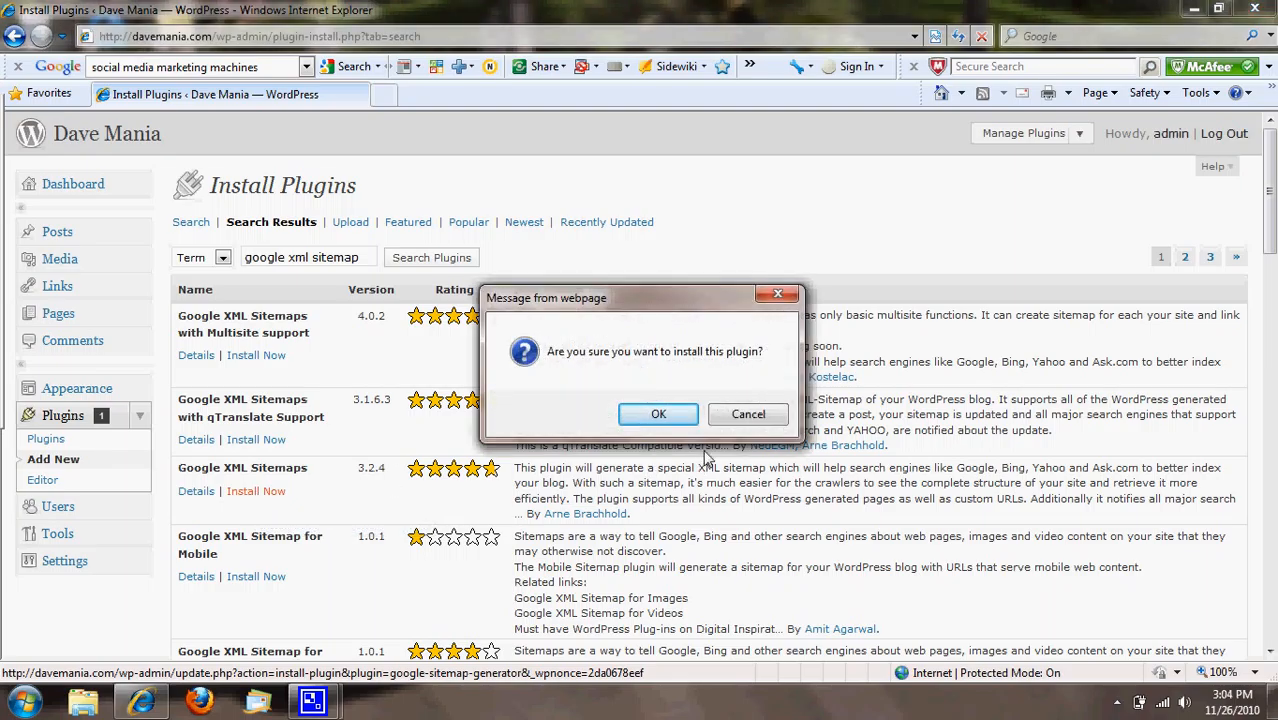
click(658, 414)
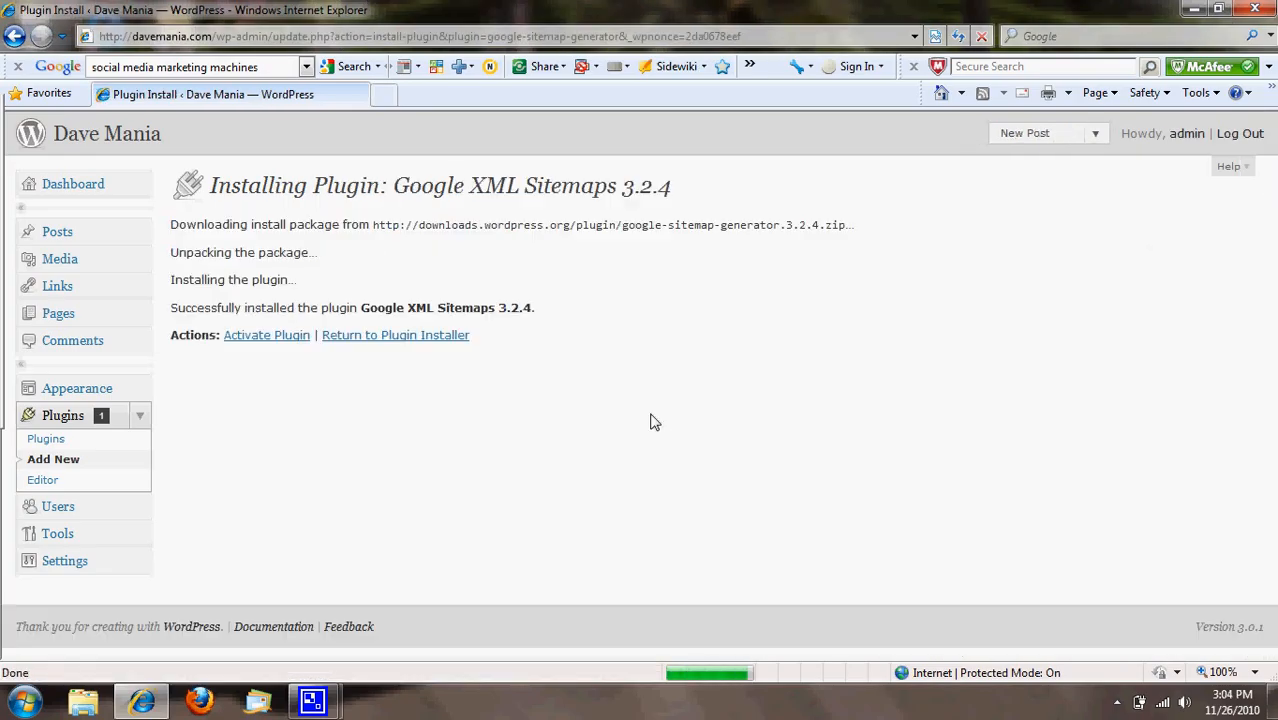
click(270, 341)
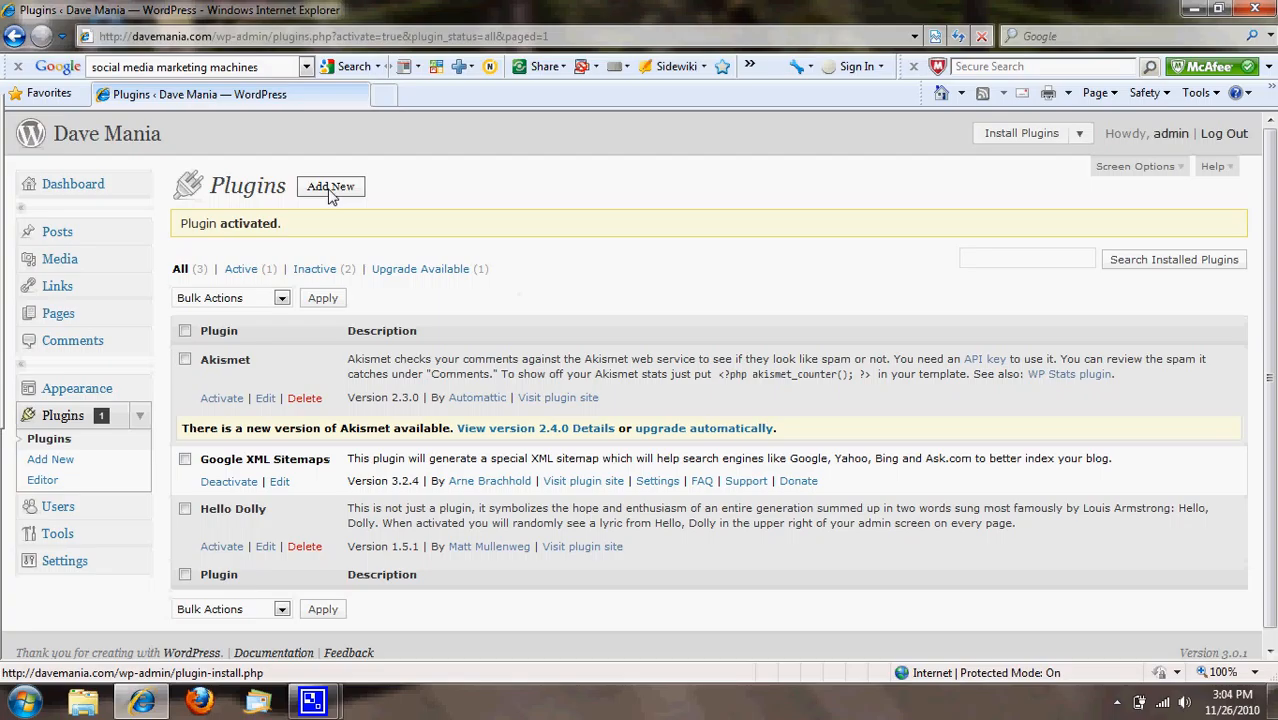
- Search for new plugins with the term "contact form 7" and go to the second page of results
click(331, 189)
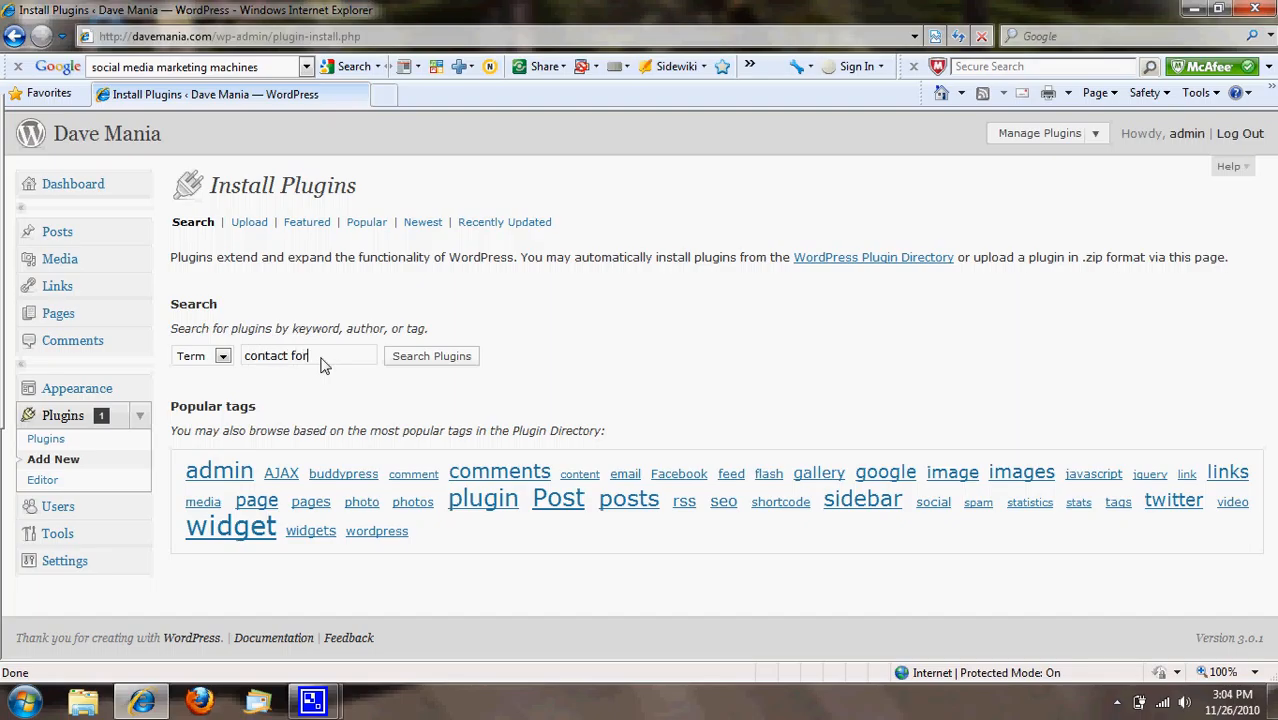
click(408, 358)
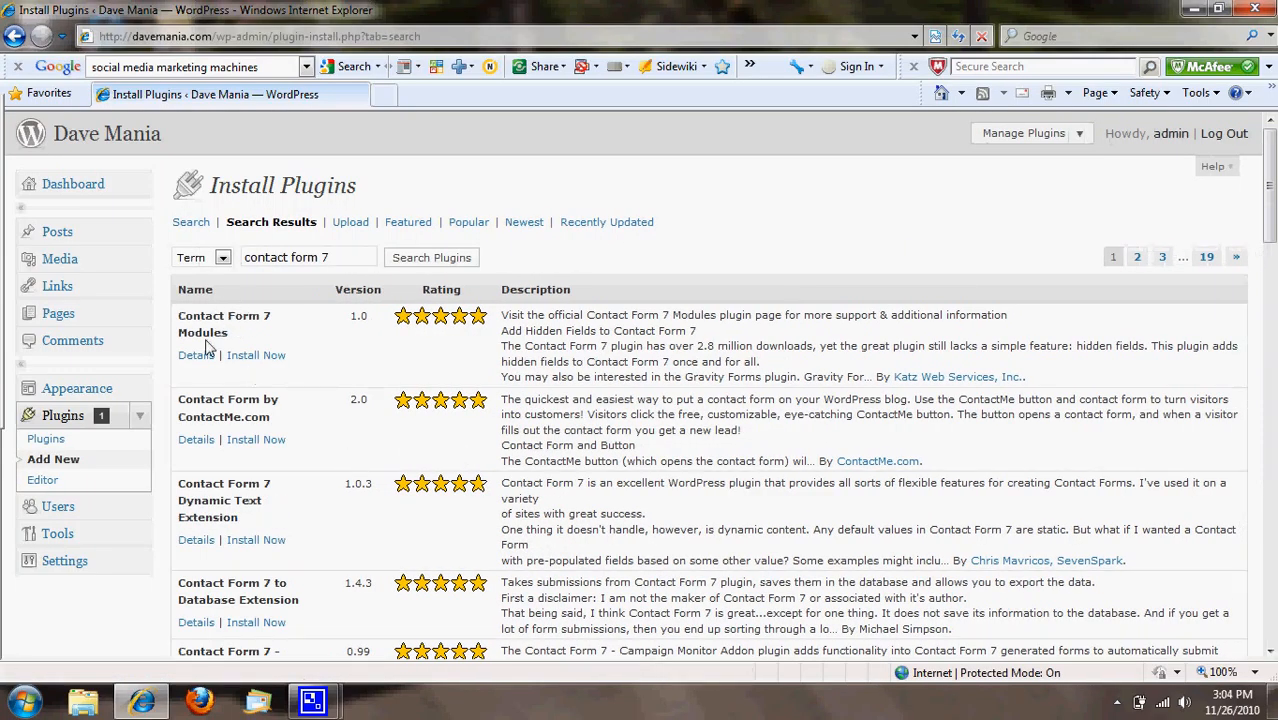
scroll(363, 482, down, 1)
scroll(363, 482, down, 6)
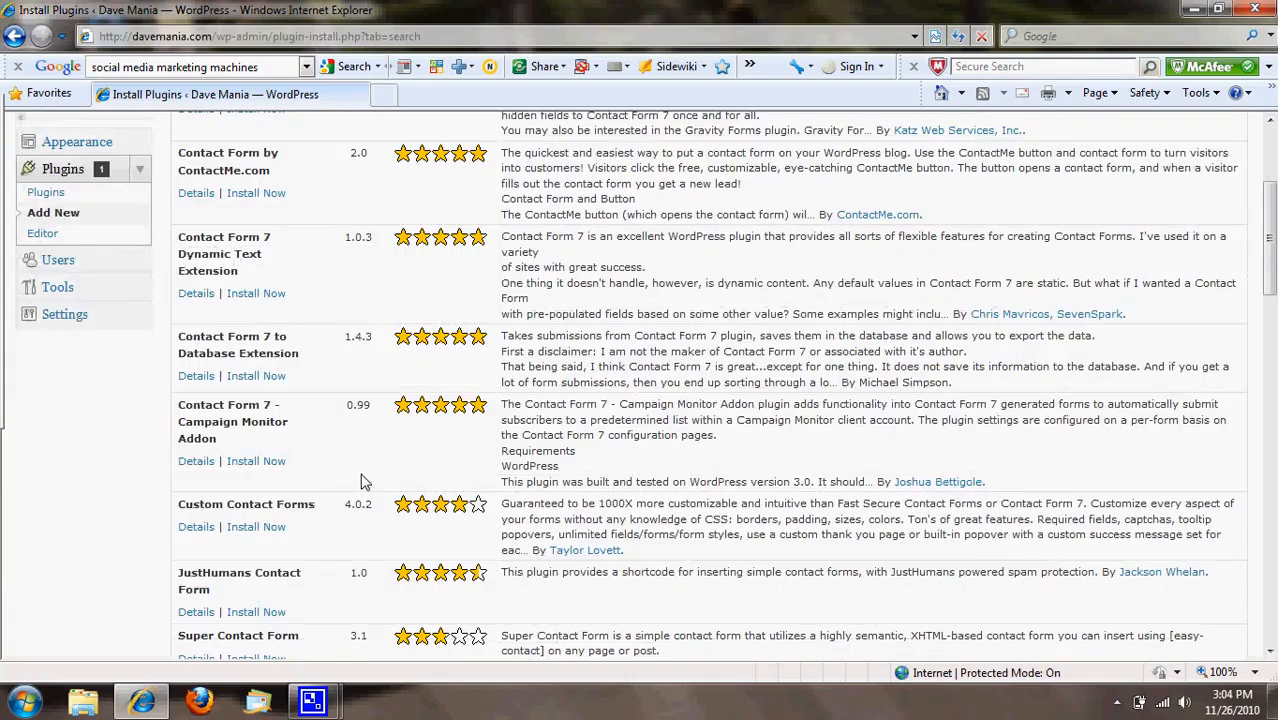
scroll(363, 482, down, 4)
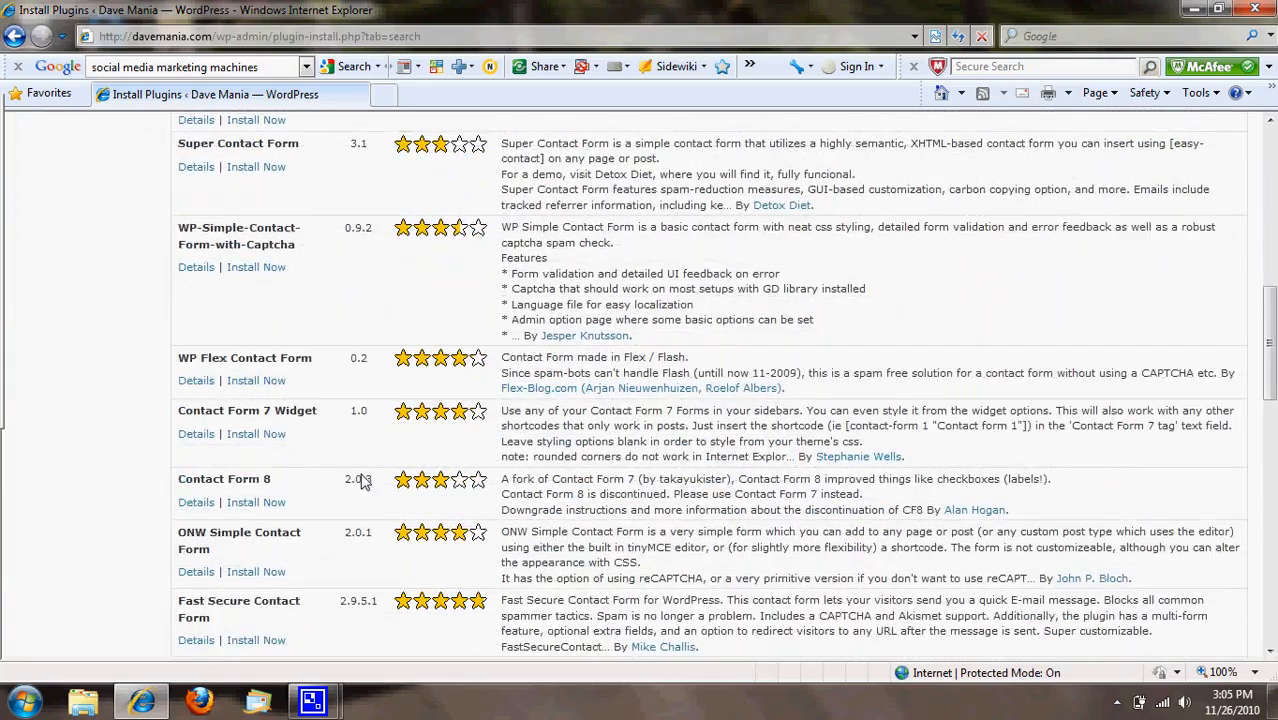
scroll(363, 482, down, 7)
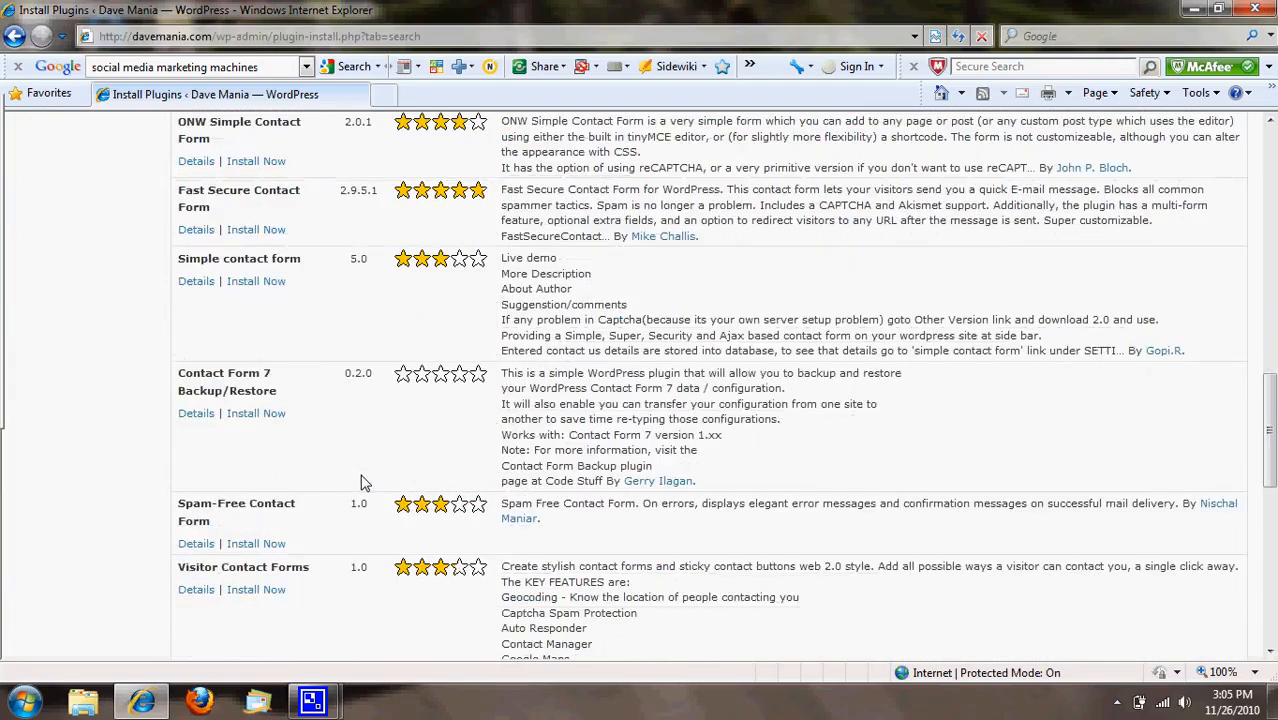
scroll(363, 482, down, 4)
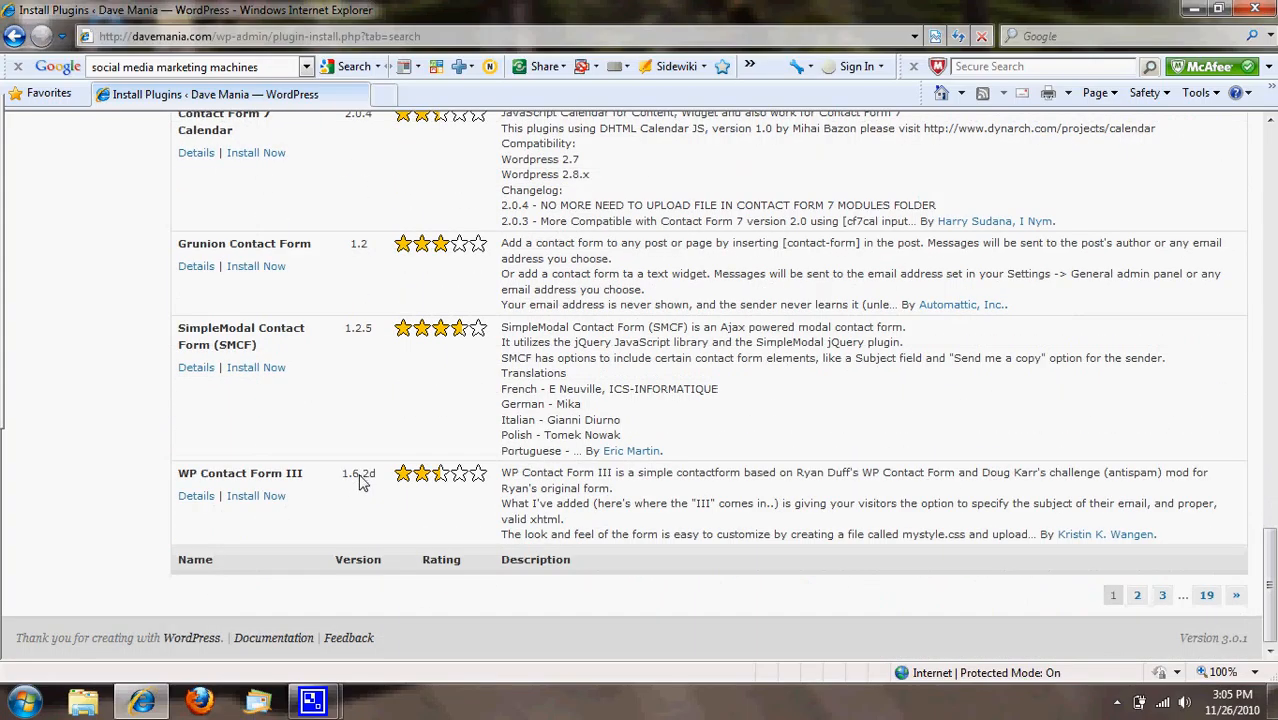
click(1135, 594)
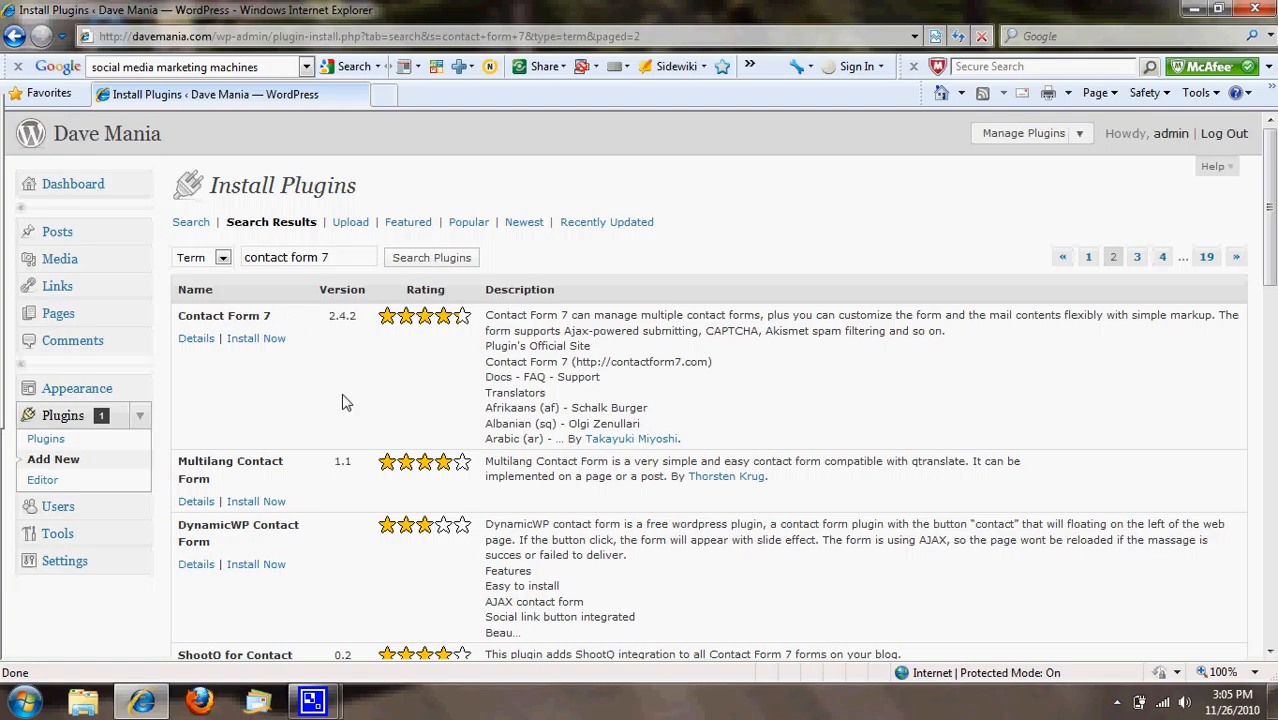
- Install the Contact Form 7 plugin, version 2.4.2, and activate it
click(268, 342)
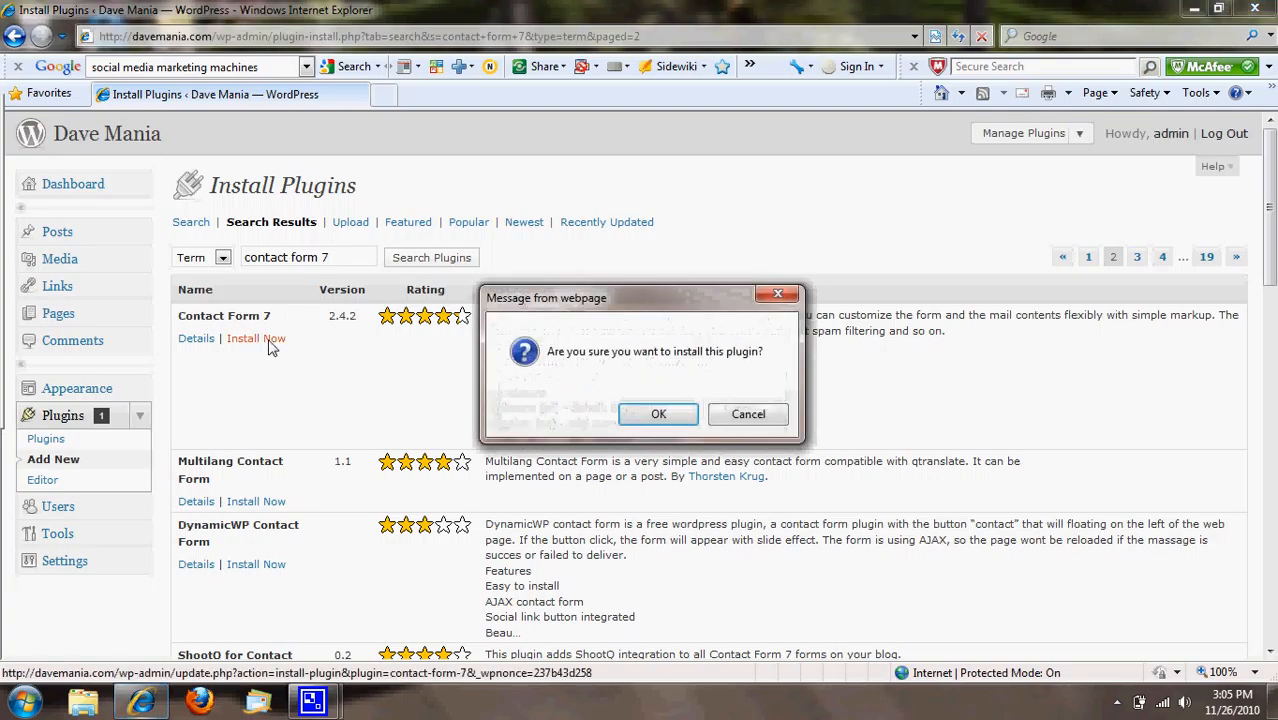
click(668, 420)
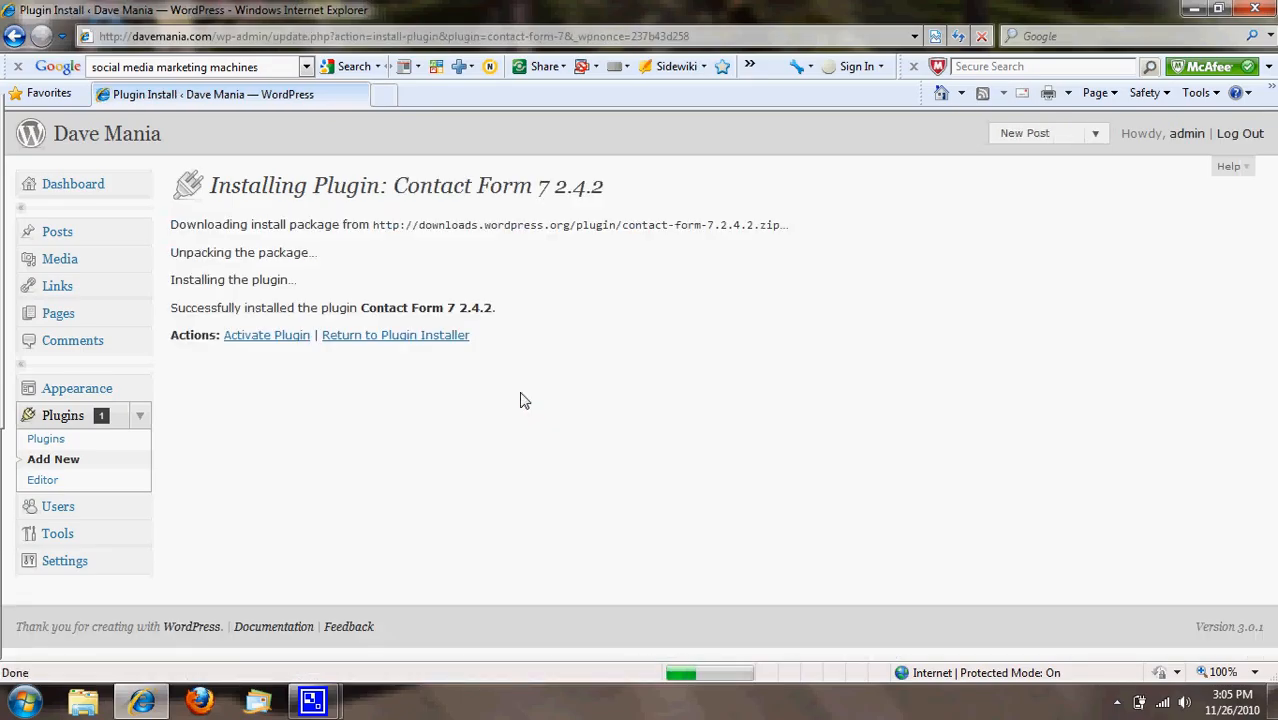
click(265, 336)
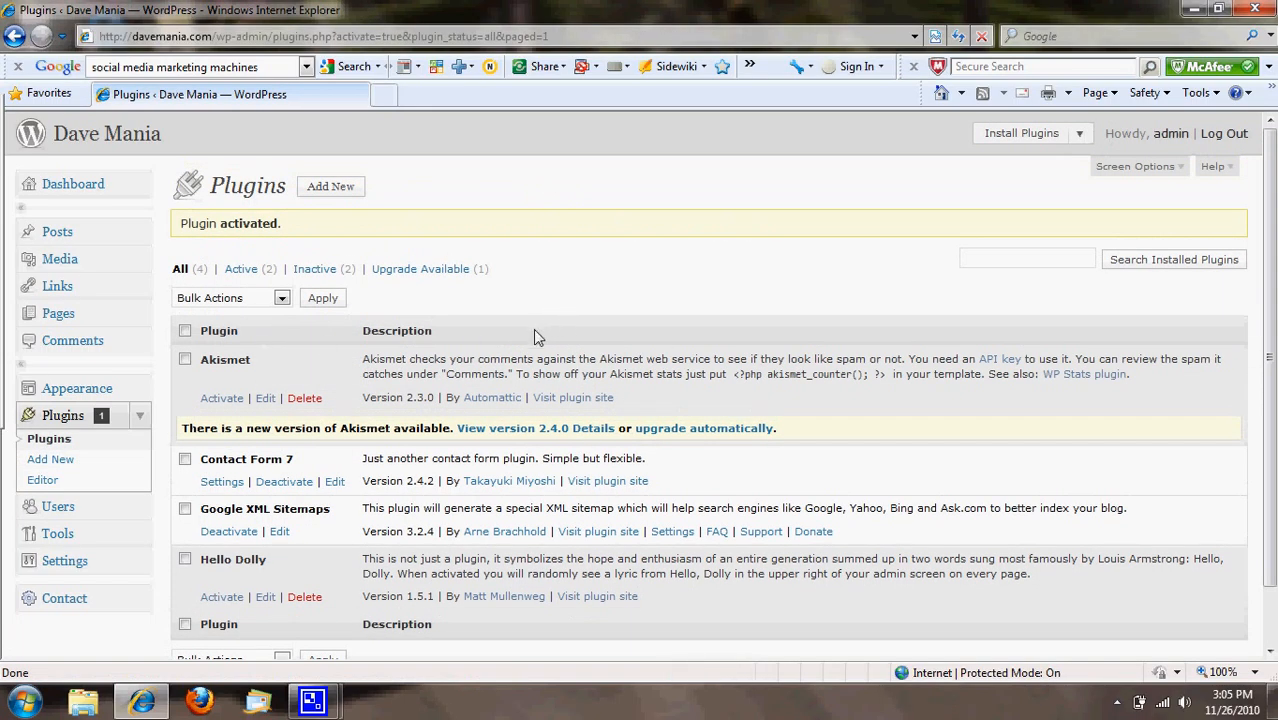
- Open the Contact Form 7 settings and copy the embed code [contact-form 1 "Contact form 1"]
click(222, 482)
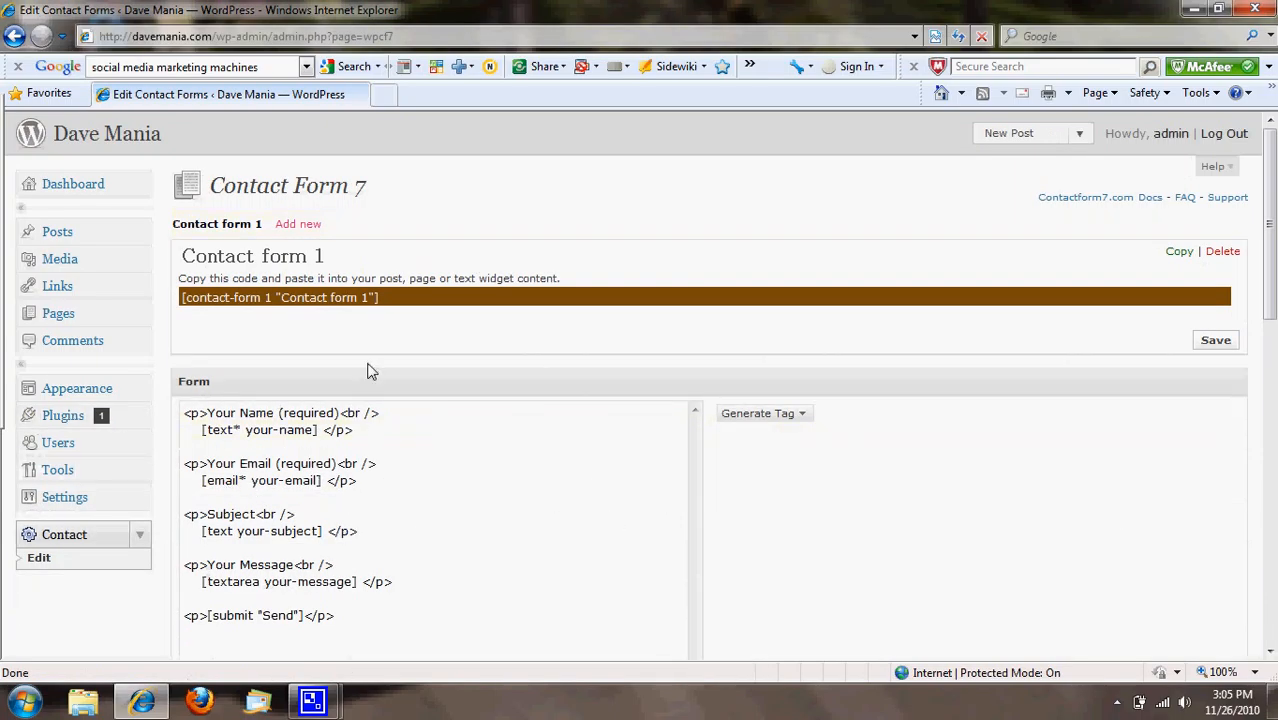
click(399, 298)
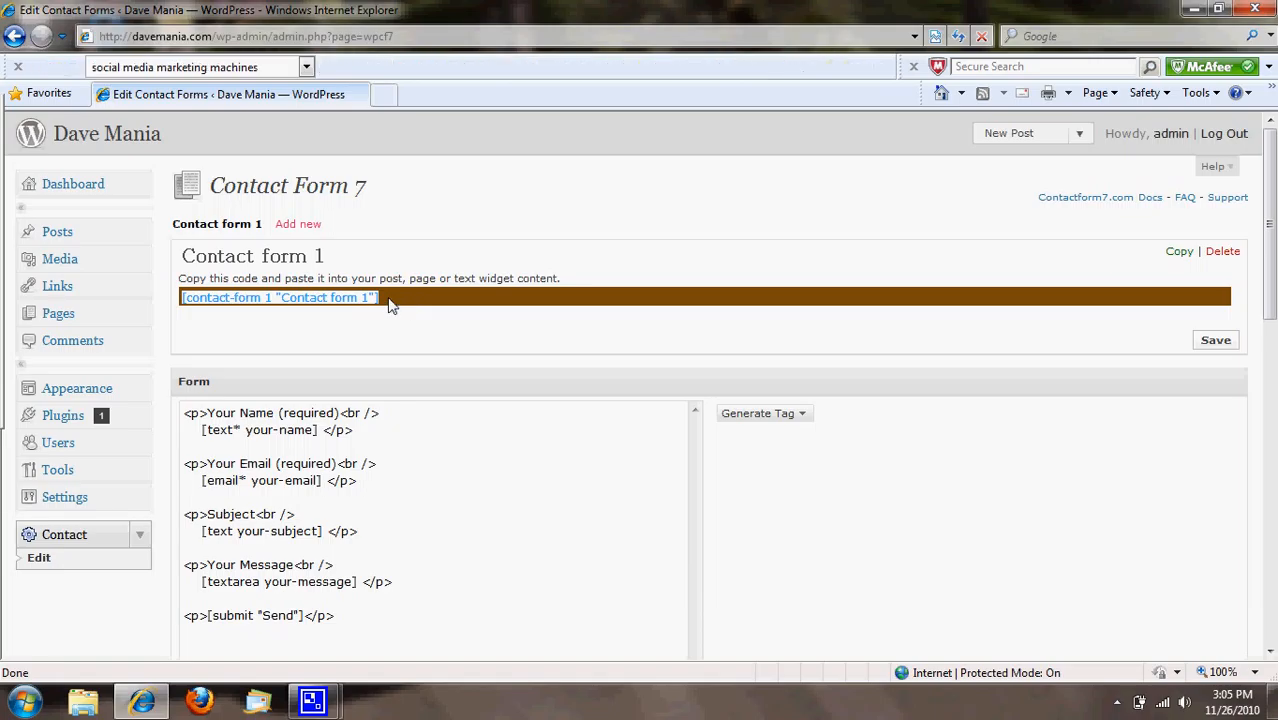
key(ctrl+c)
right_click(255, 305)
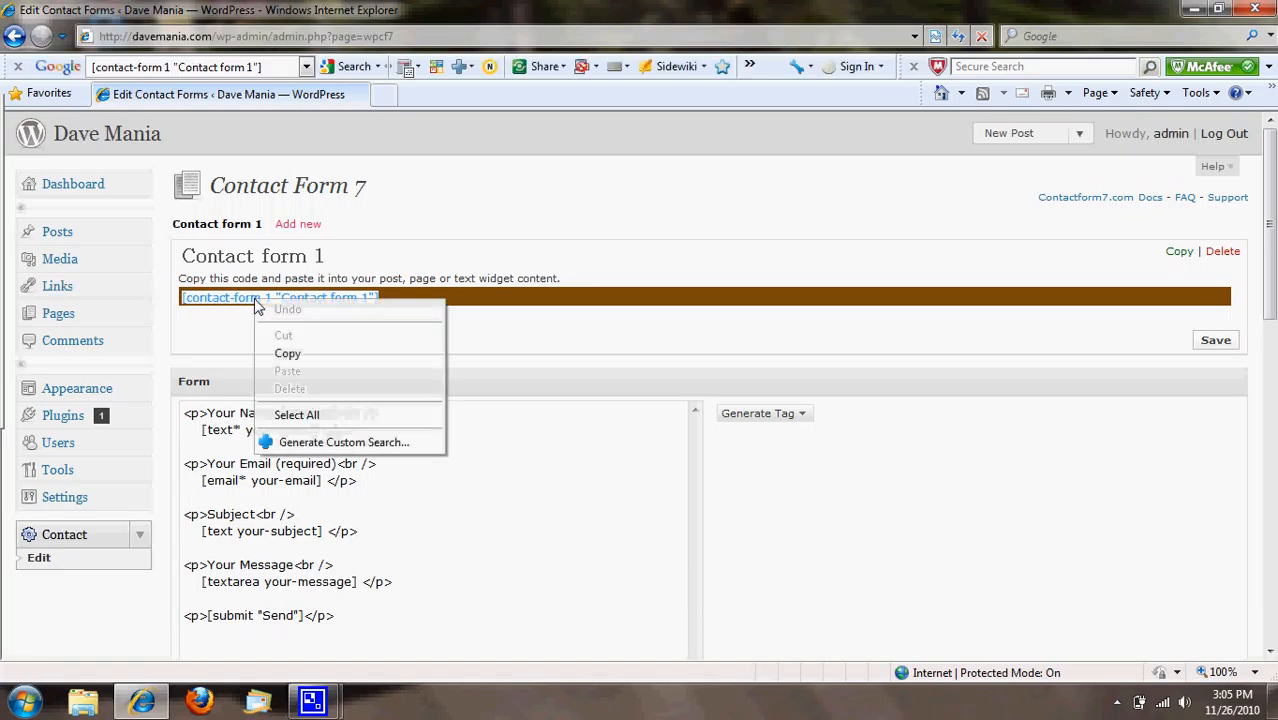
click(308, 362)
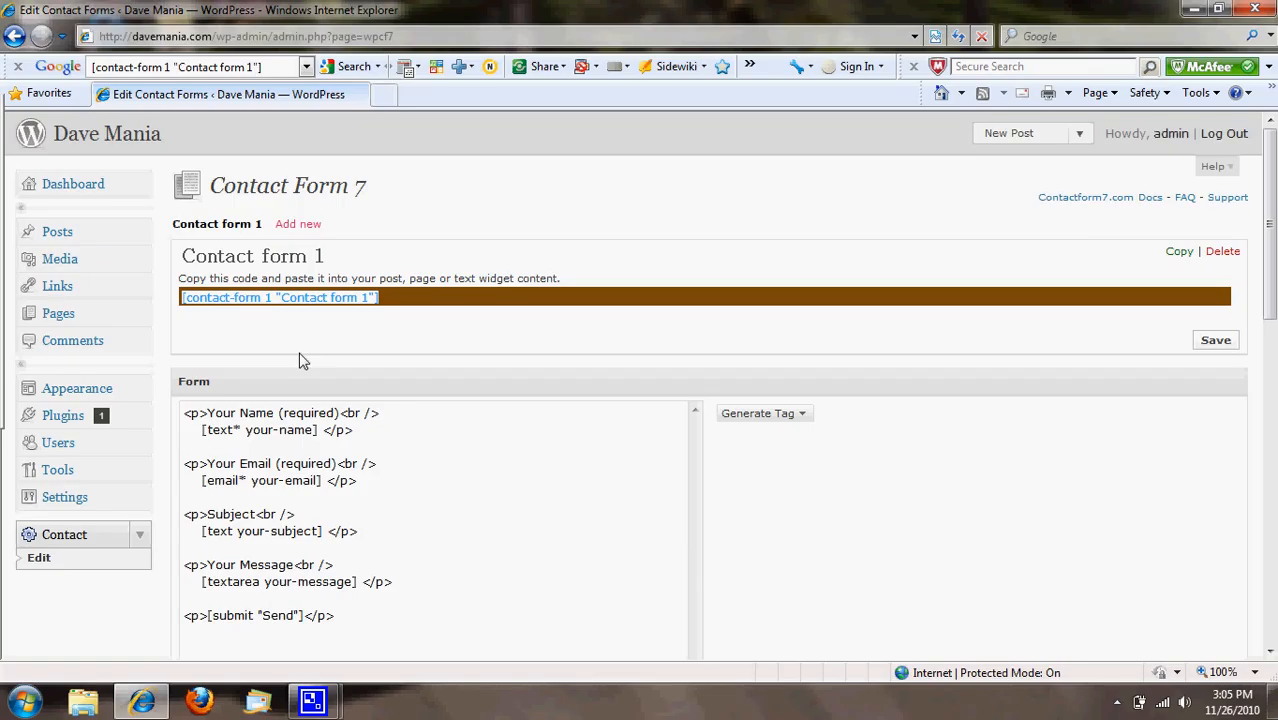
- Create a new page titled "Contact Us"
click(58, 316)
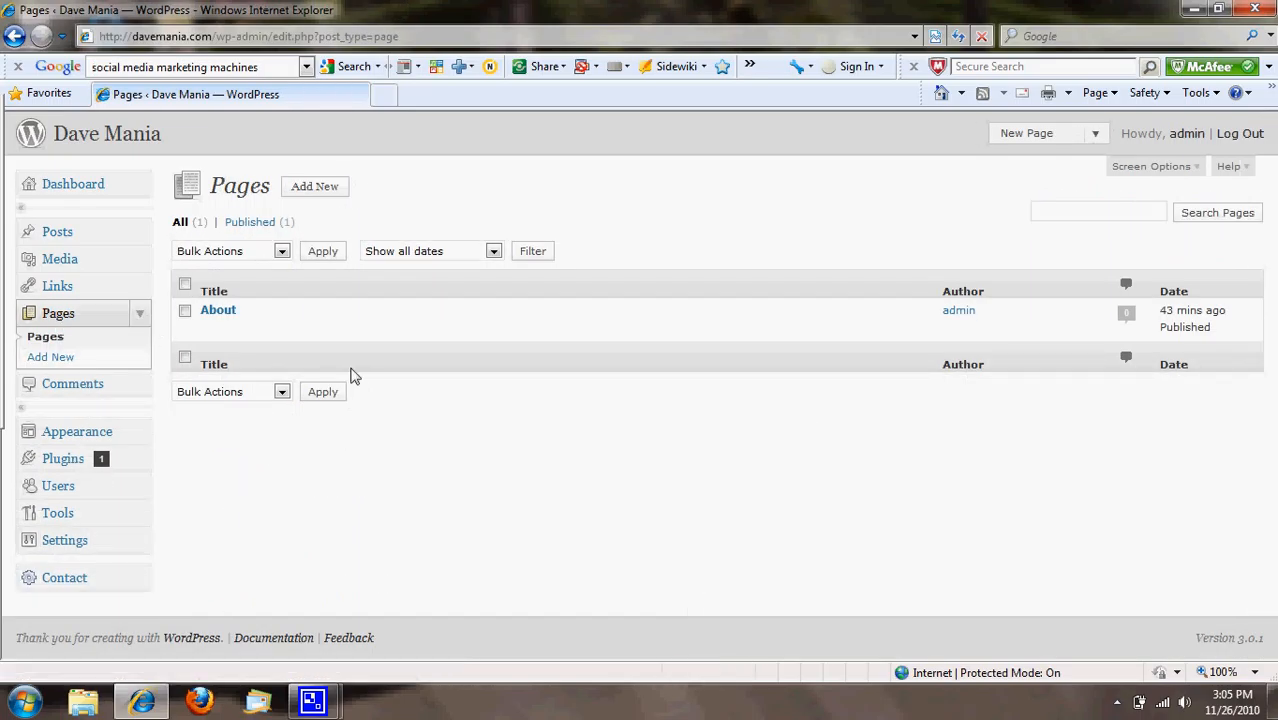
mouse_move(228, 322)
click(312, 188)
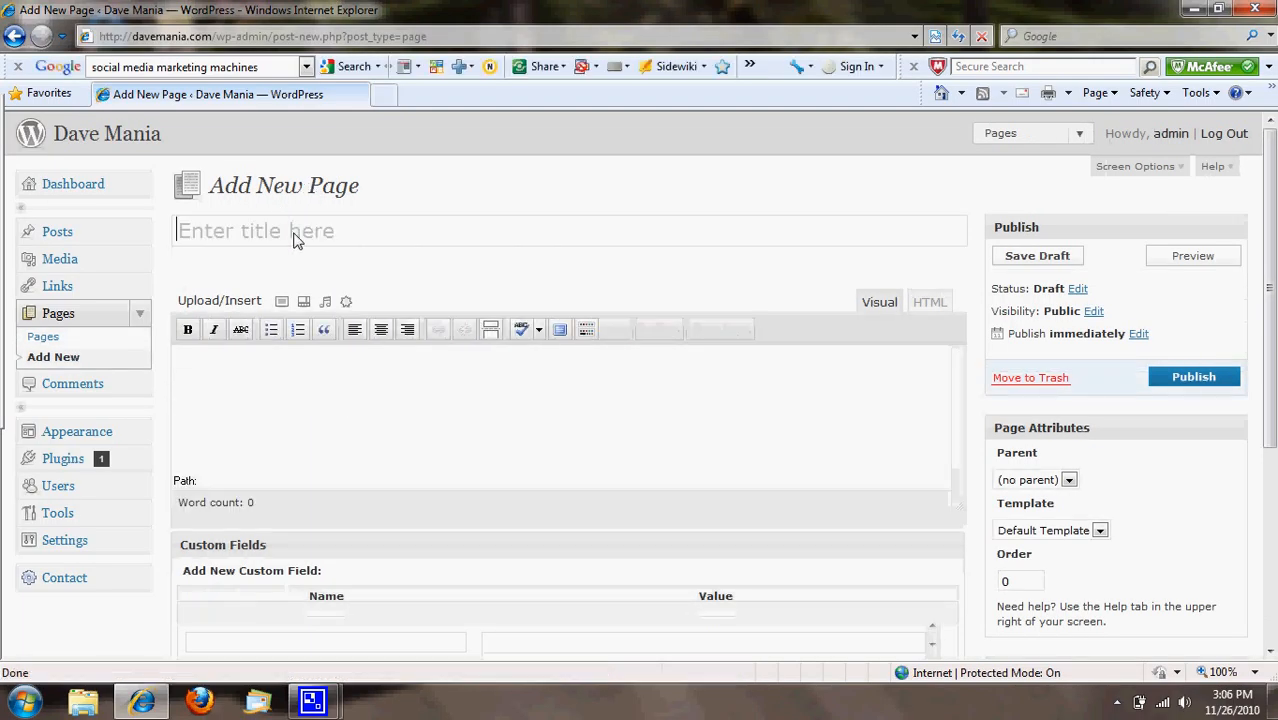
text(Contact Us)
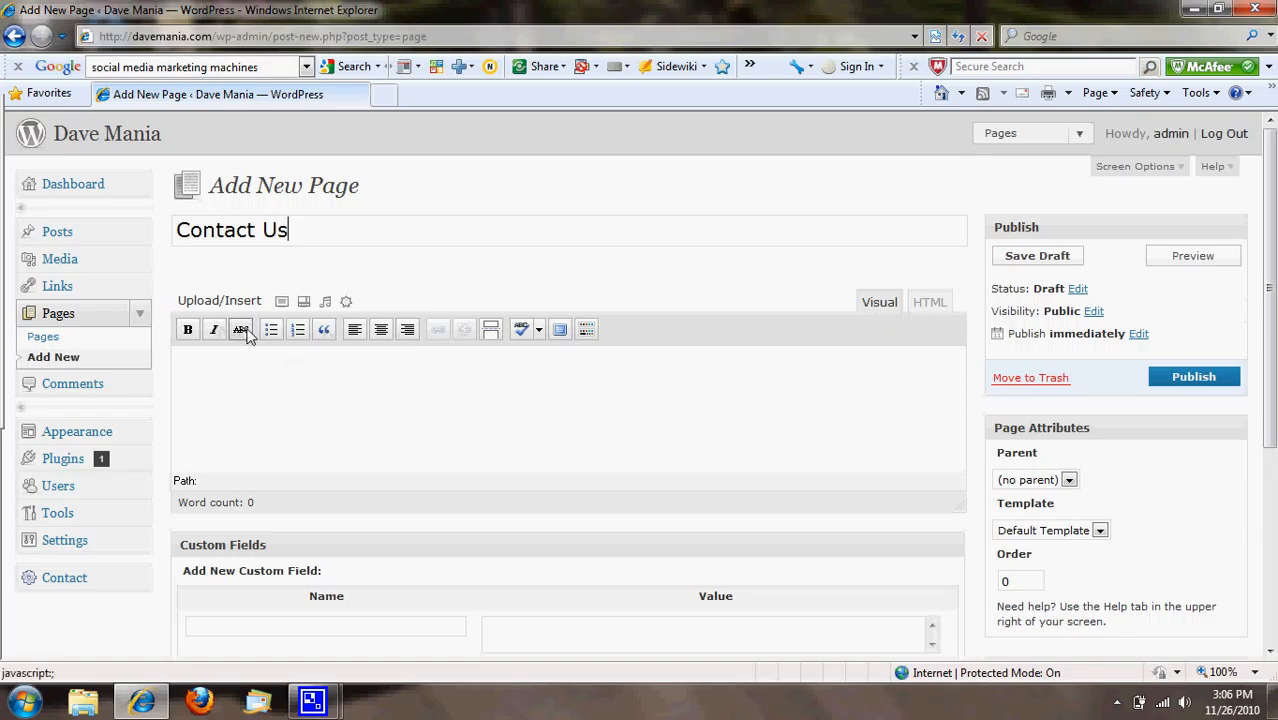
- Switch the page editor to HTML mode and paste the copied code [contact-form 1 "Contact form 1"] into the body
click(930, 303)
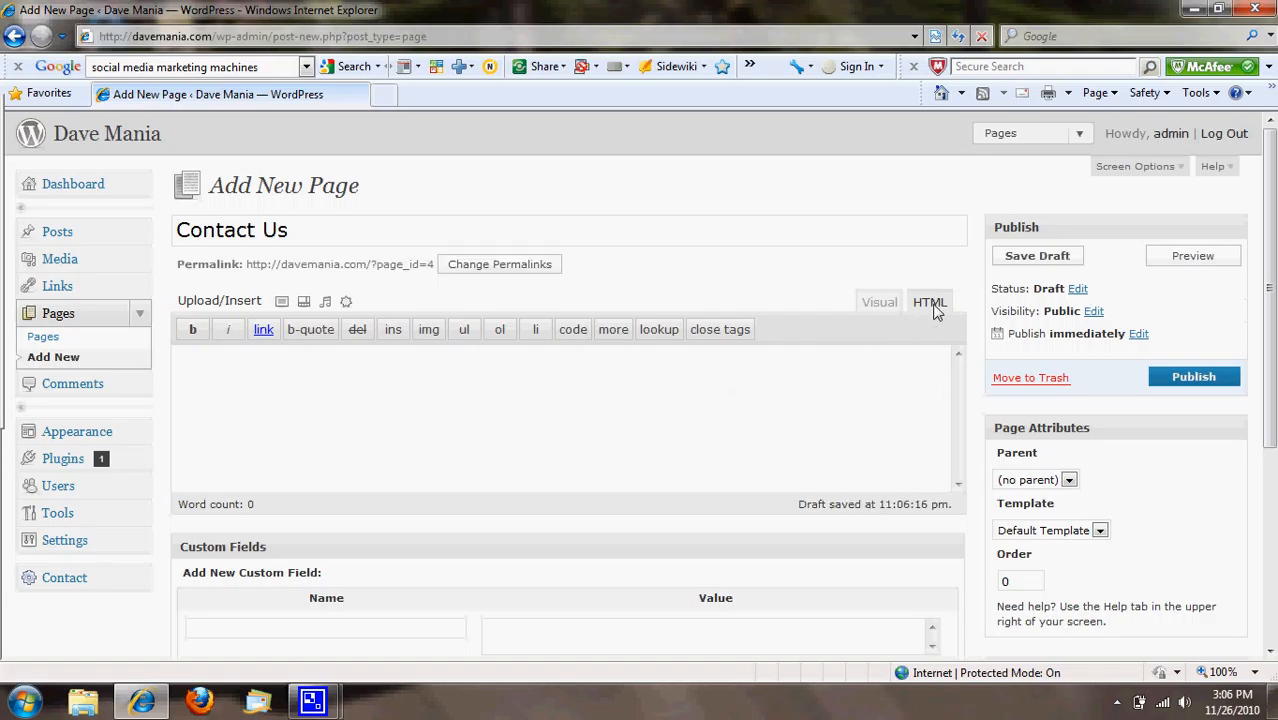
right_click(212, 368)
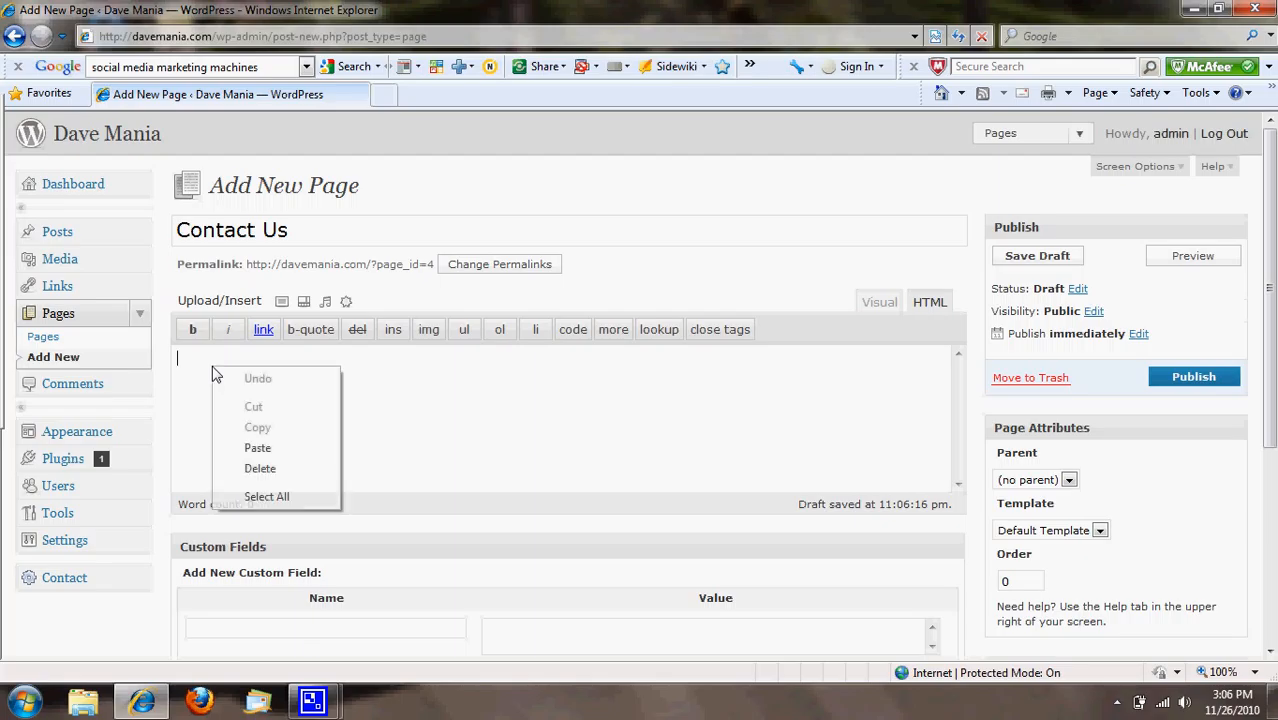
click(255, 448)
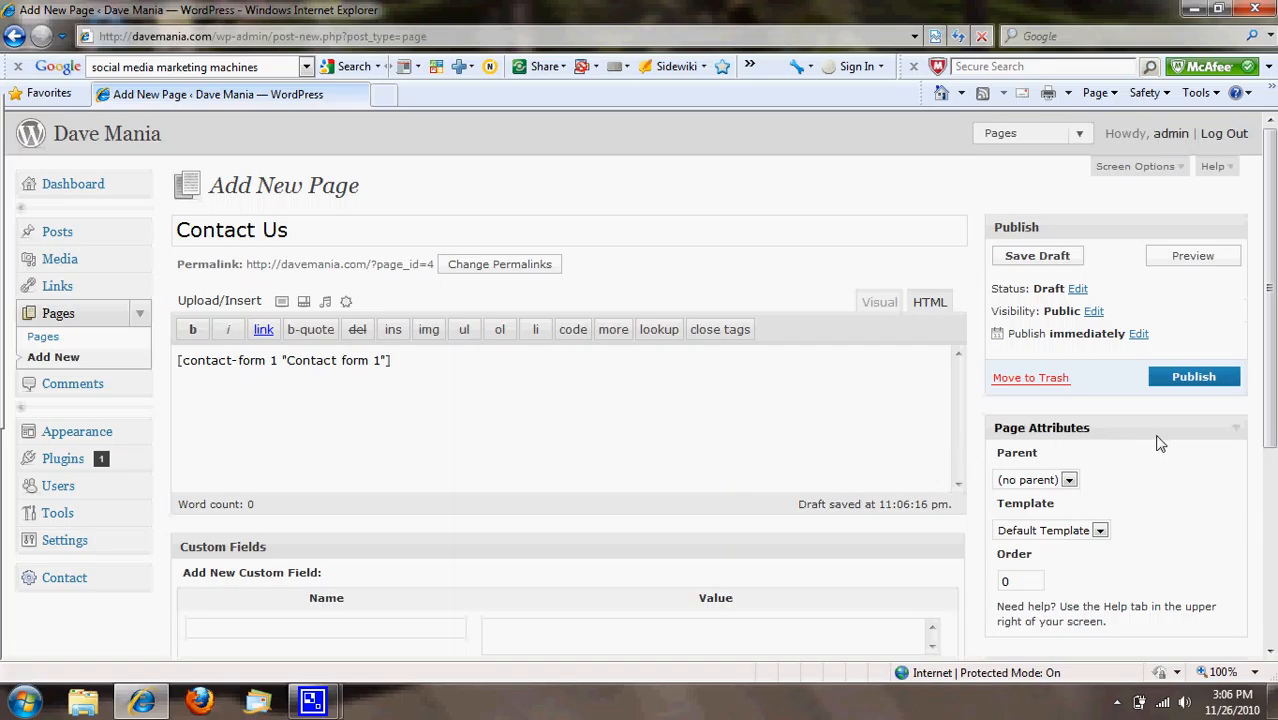
- Publish the Contact Us page, view it on the live site, and return to editing it
click(1189, 385)
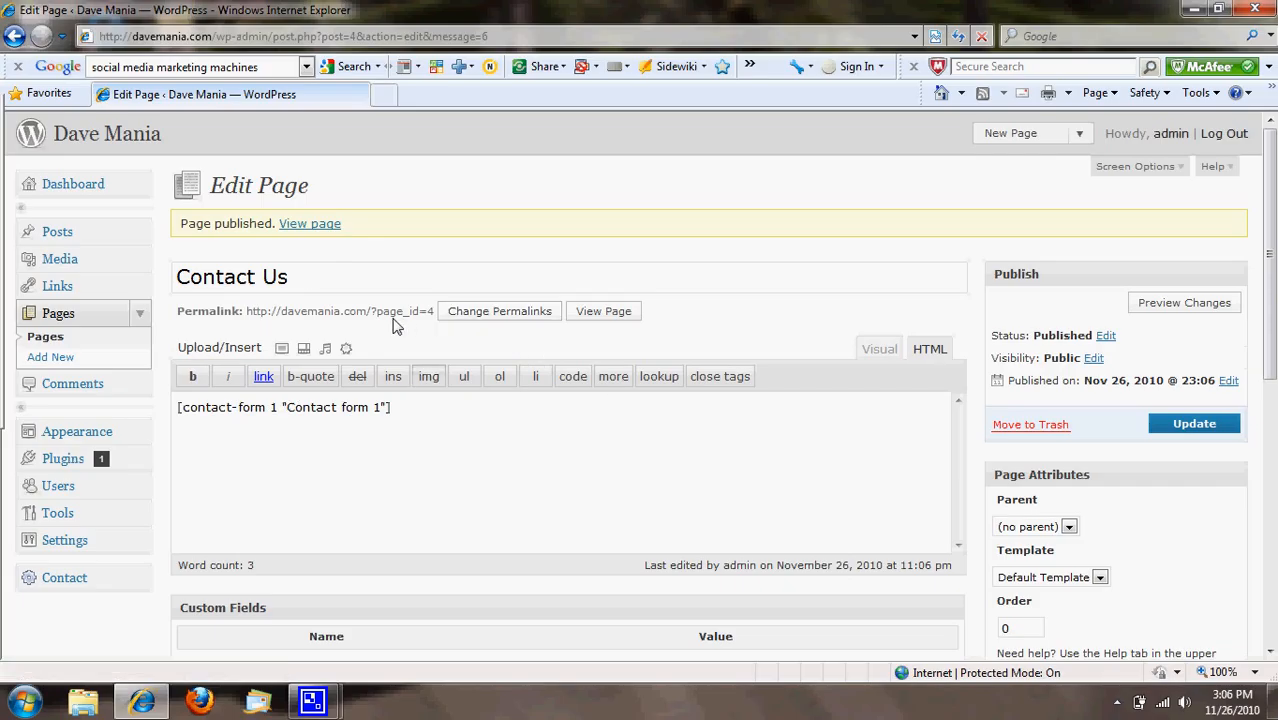
click(300, 224)
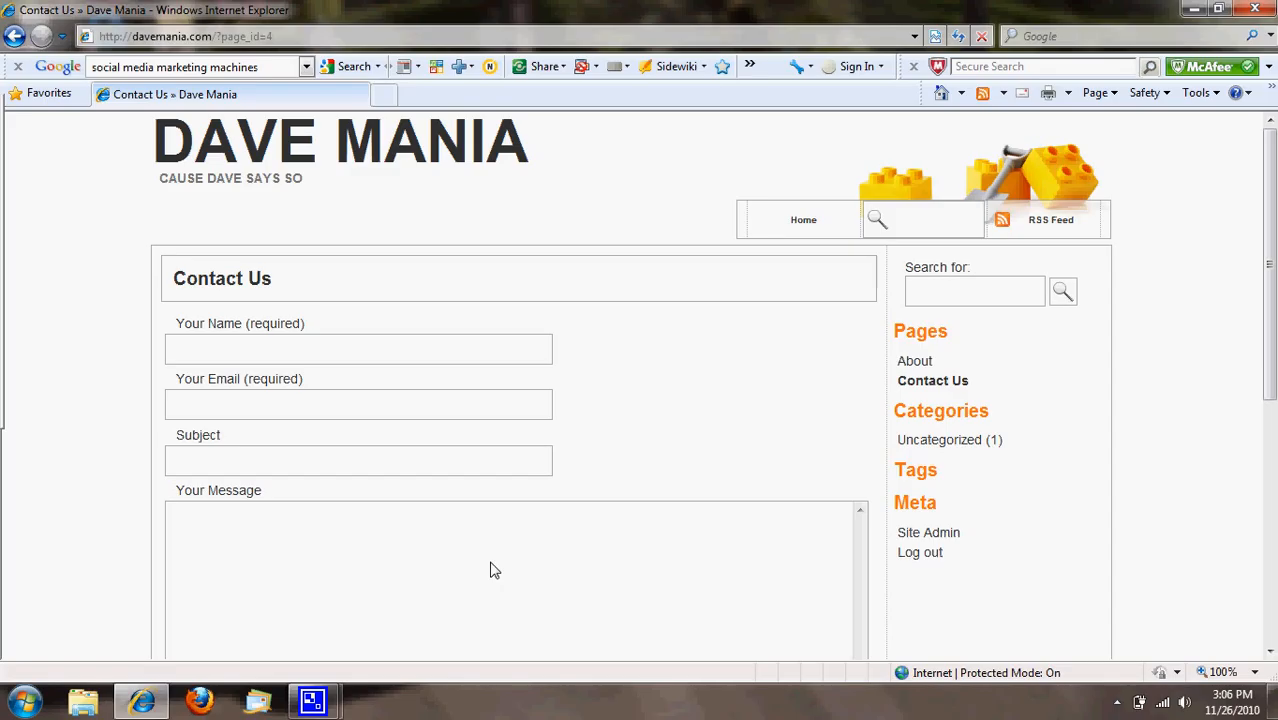
click(14, 38)
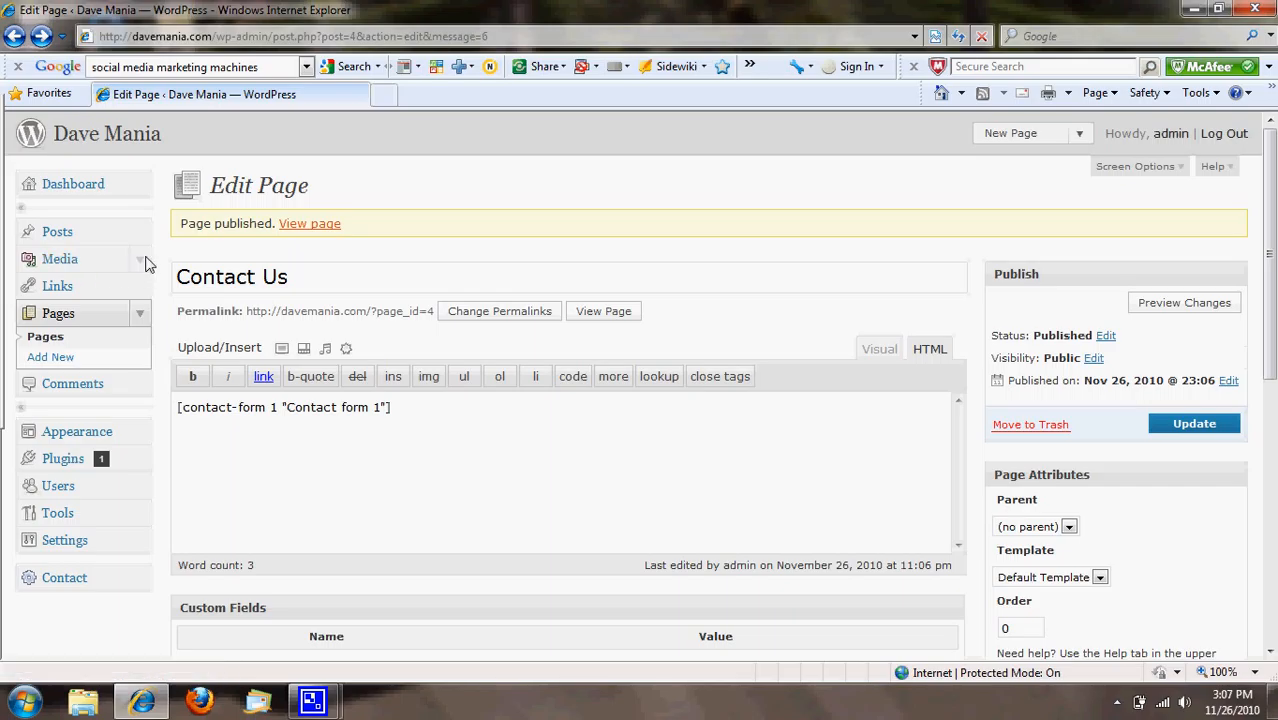
- Start a new post and add a new category named "Opinions" to it
click(60, 234)
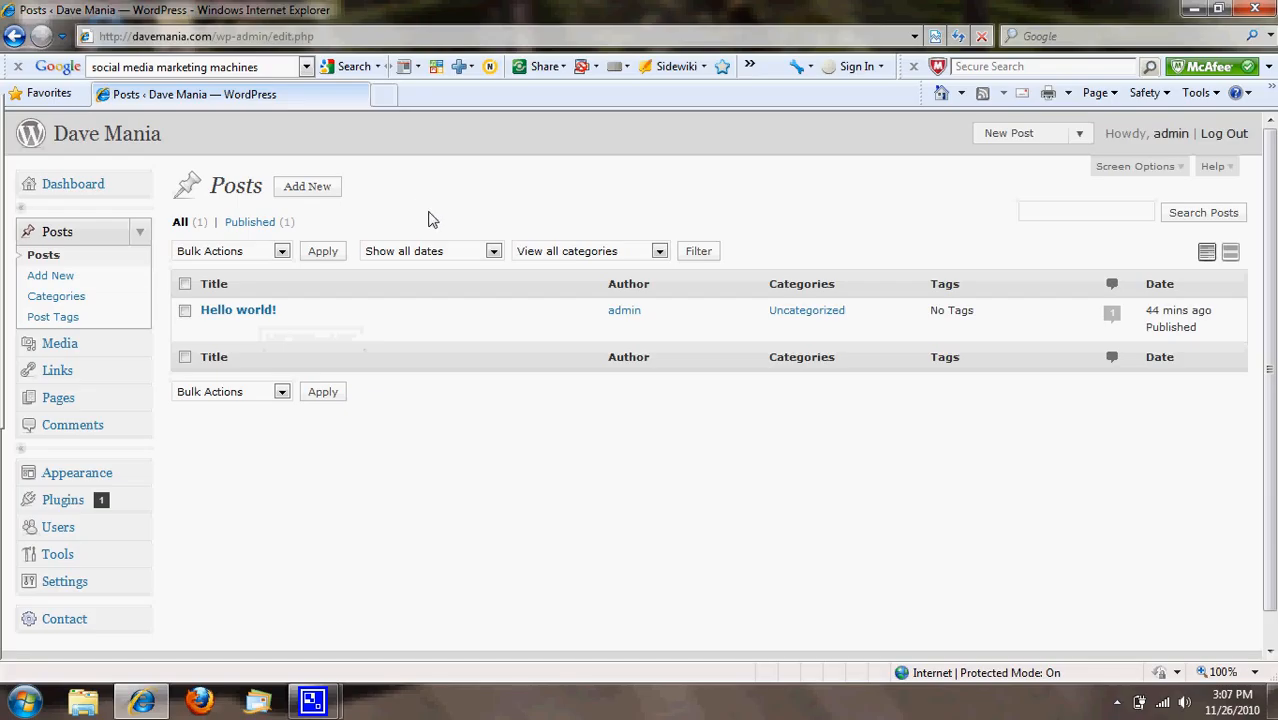
click(323, 188)
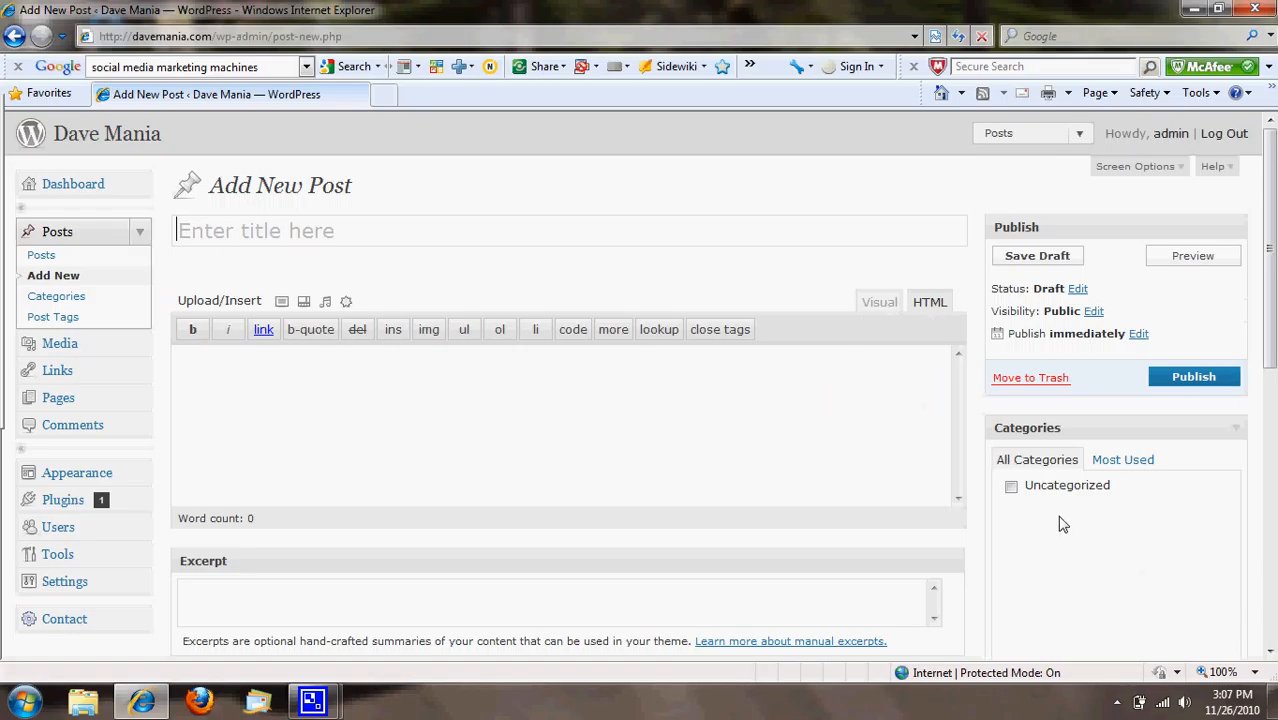
scroll(1062, 524, down, 3)
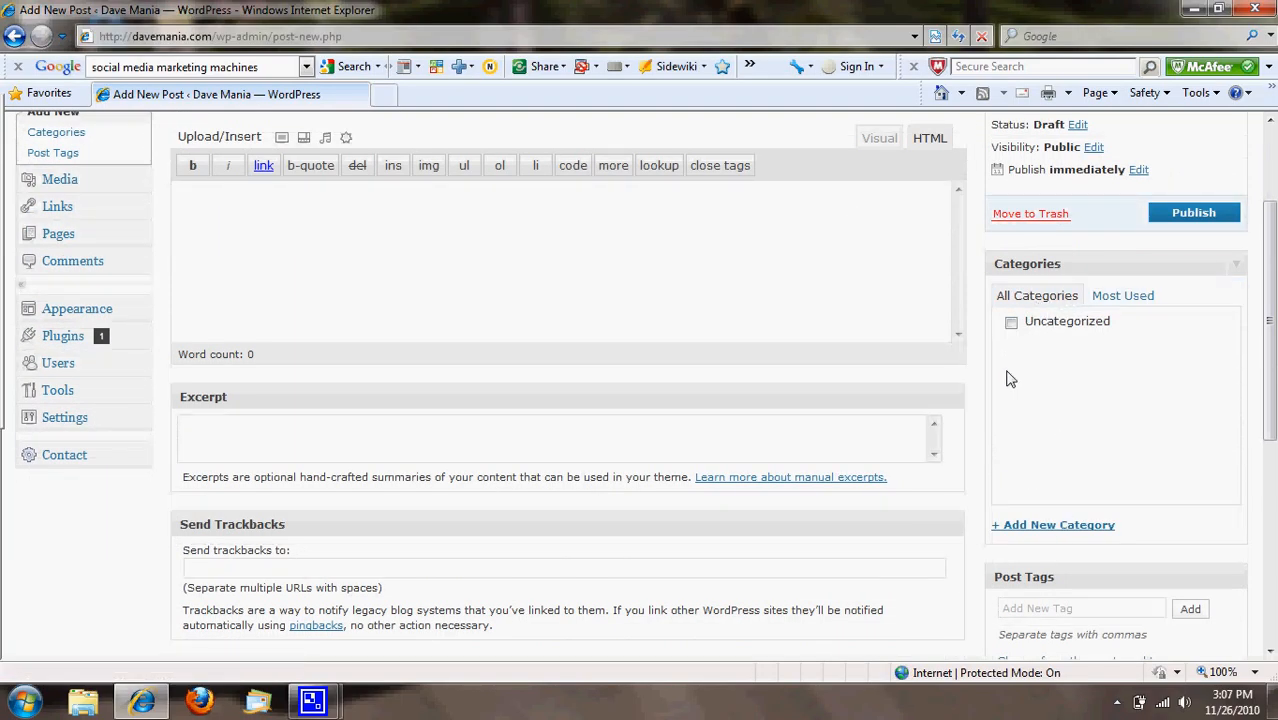
click(1061, 530)
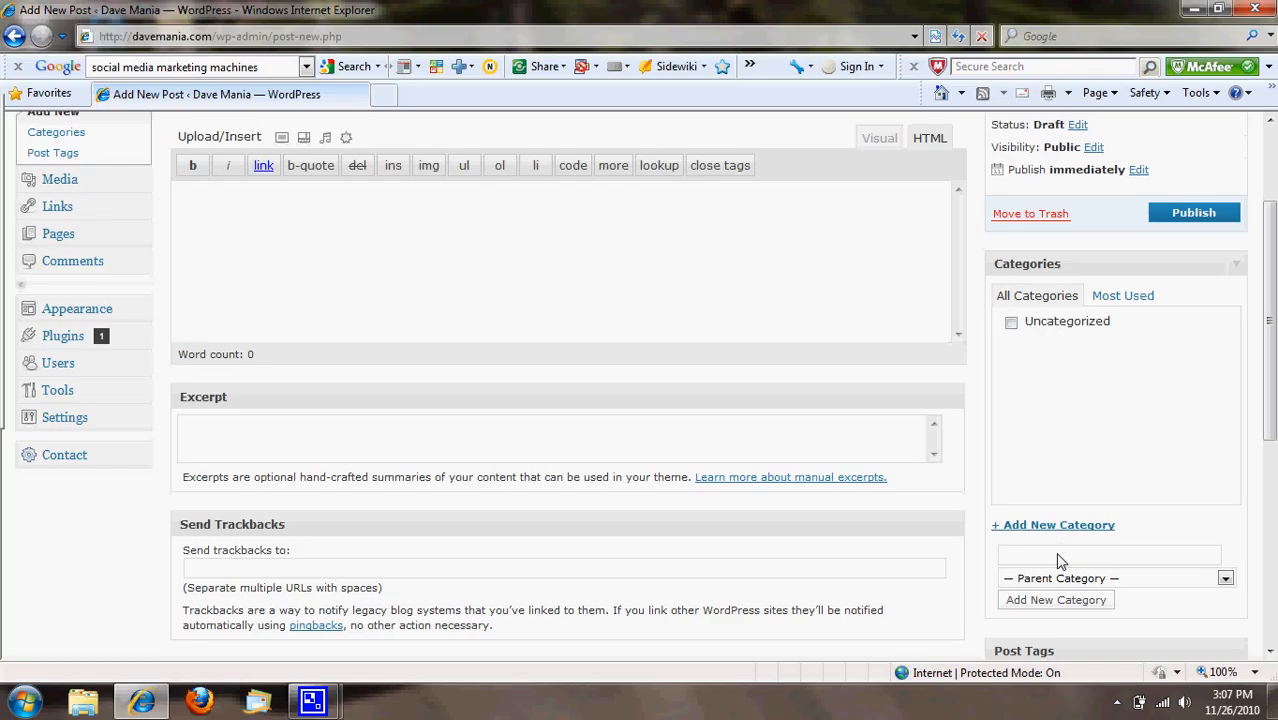
text(Opinions)
click(1053, 603)
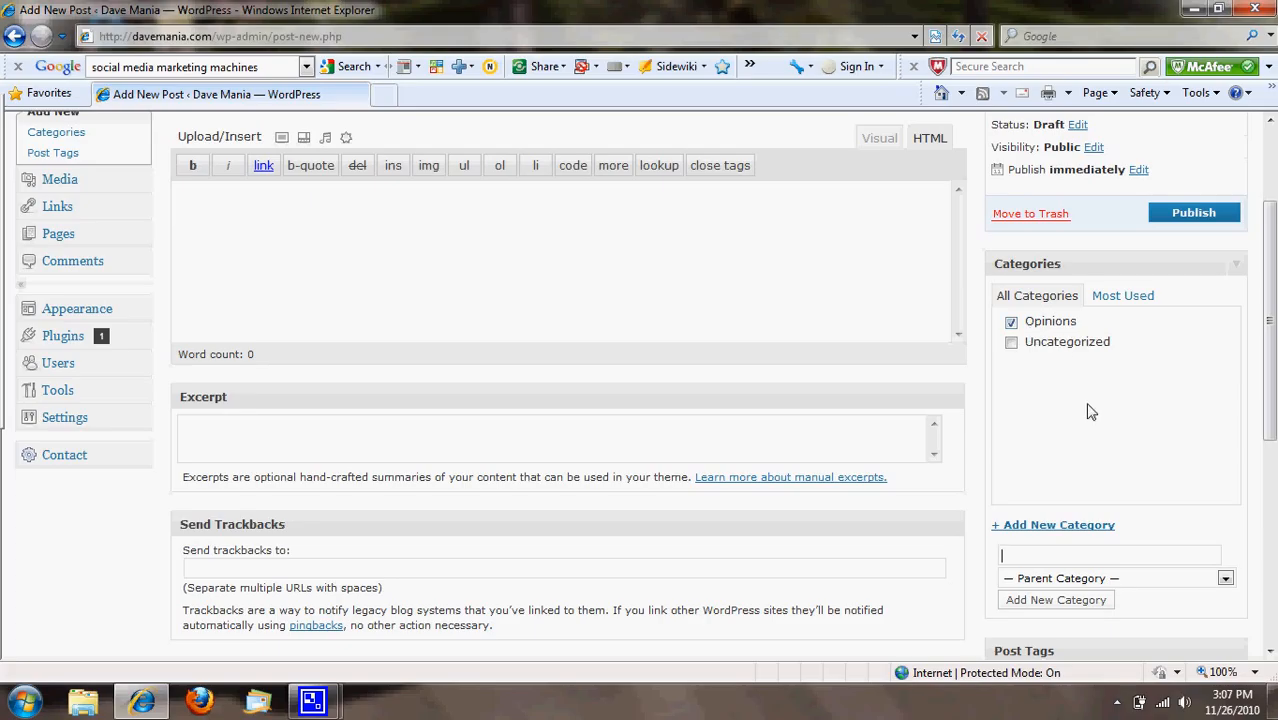
- Add the tag "opinions" to the new post
scroll(1066, 447, down, 3)
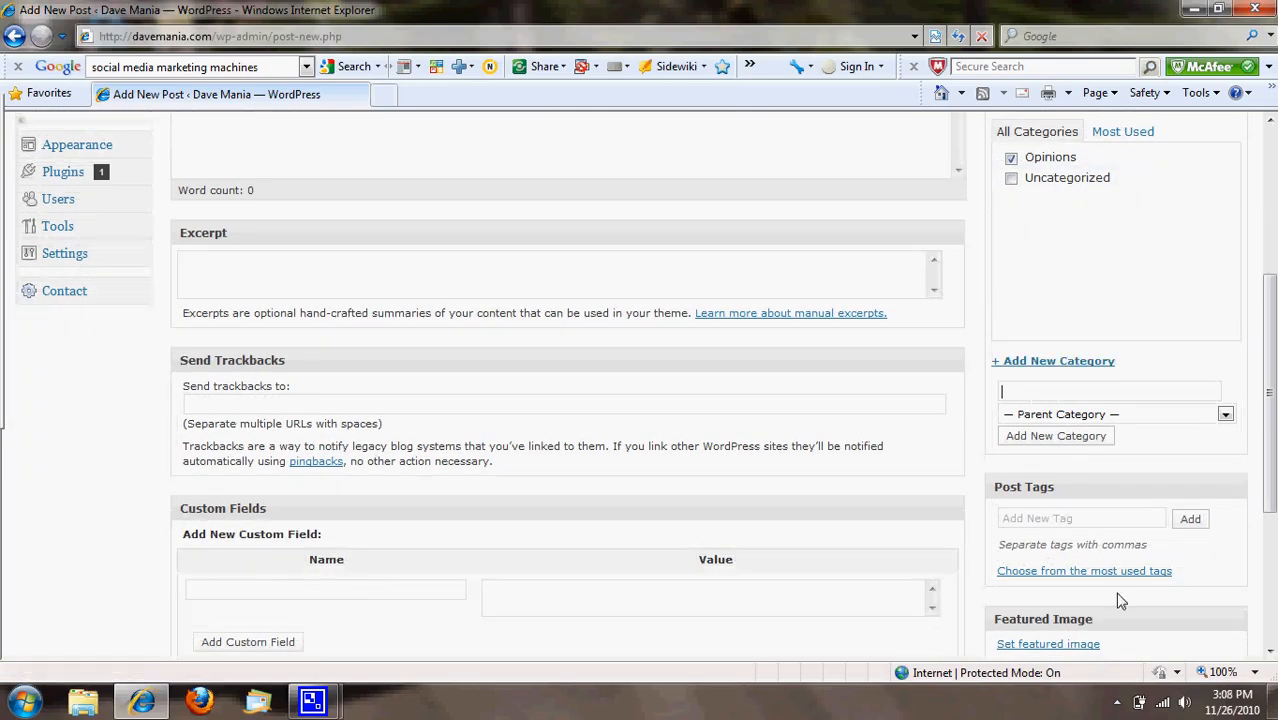
click(1045, 520)
text(opinions)
click(1188, 520)
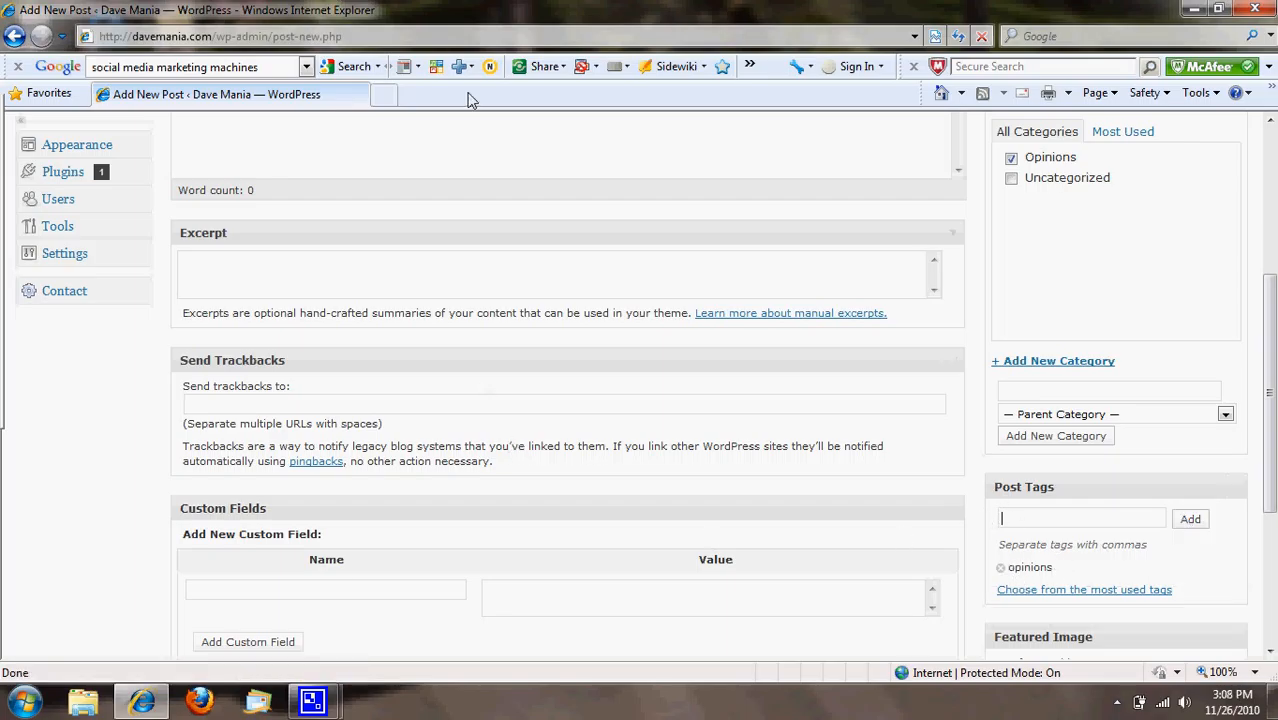
- Leave the new post editor and open the site's Reading settings
scroll(679, 402, up, 3)
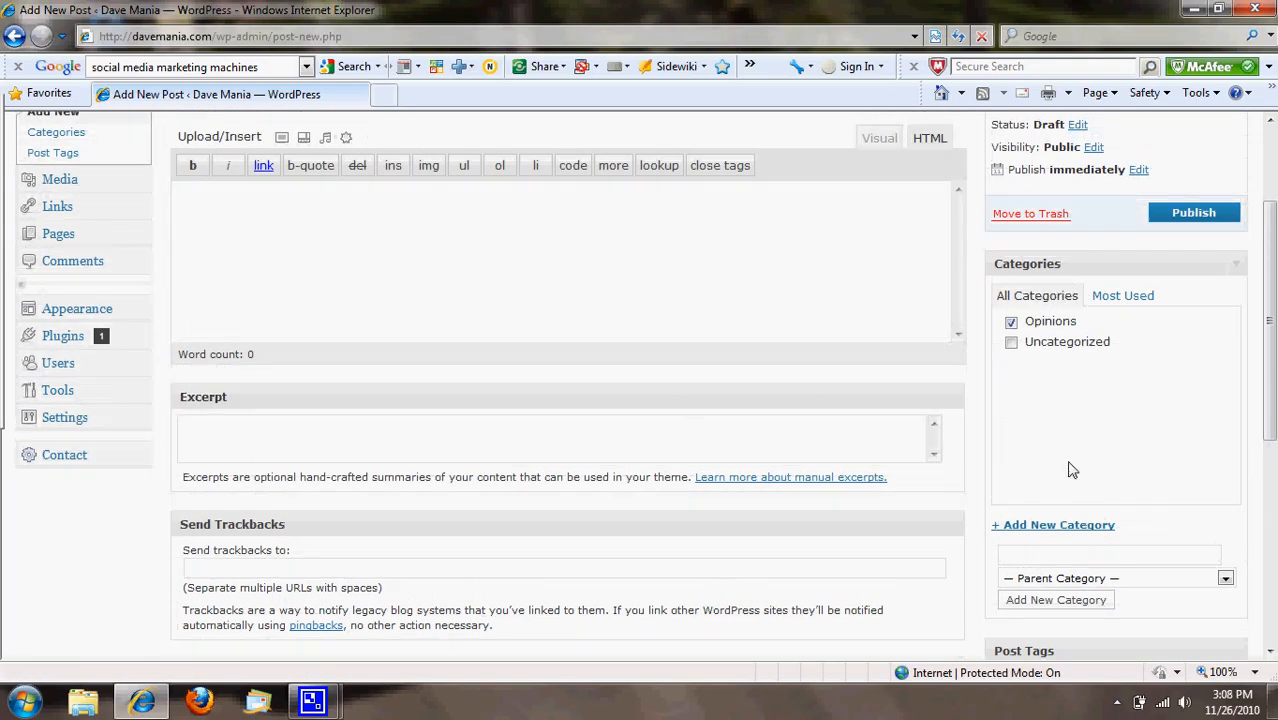
scroll(1070, 470, down, 3)
scroll(1090, 430, up, 6)
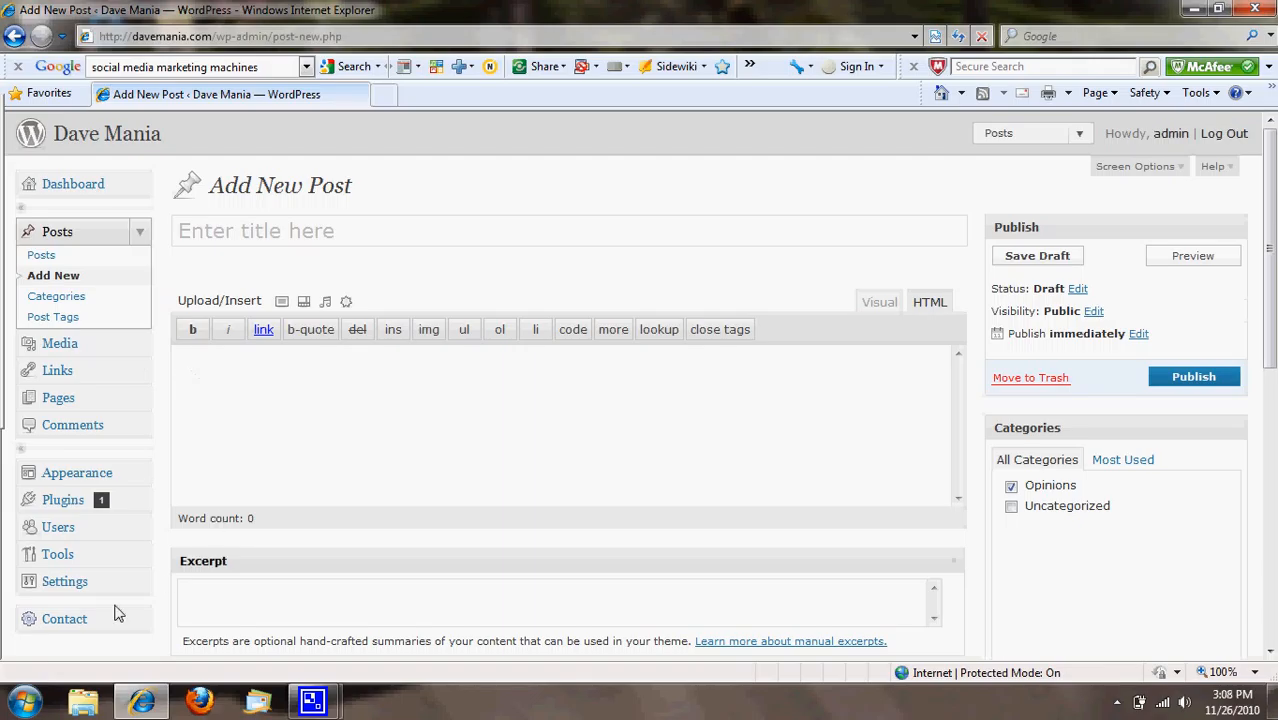
click(58, 584)
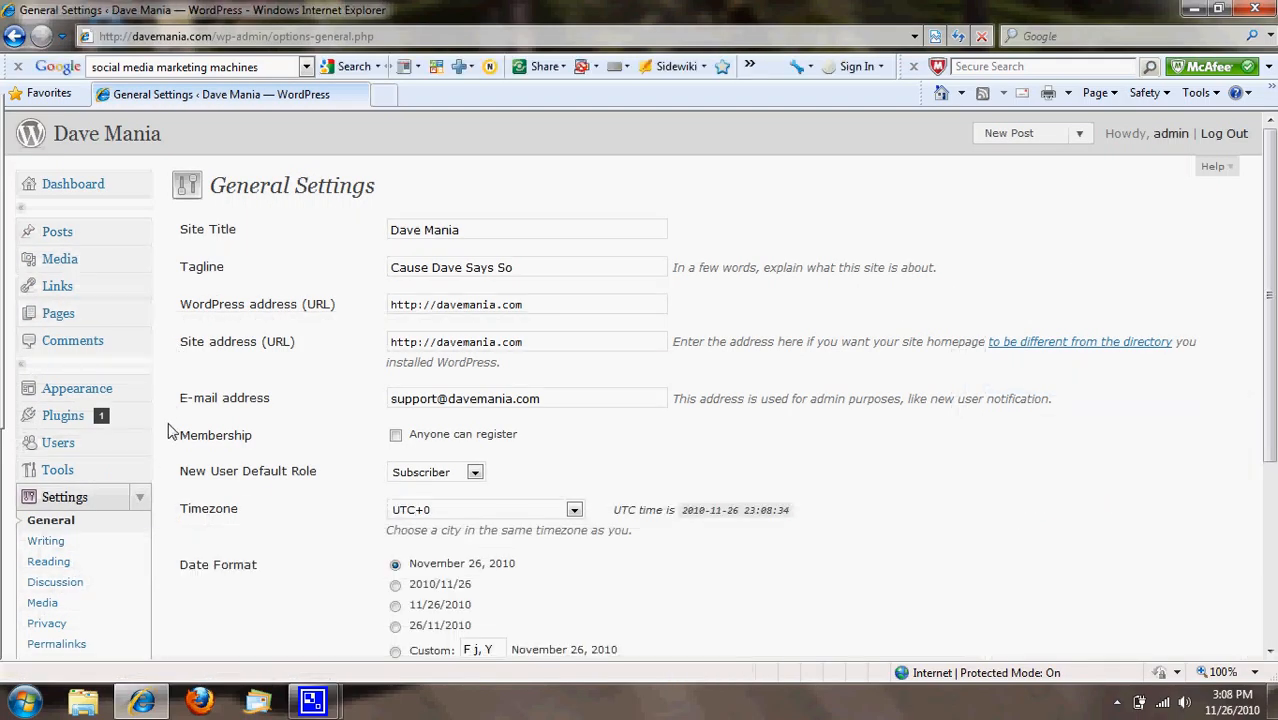
click(53, 566)
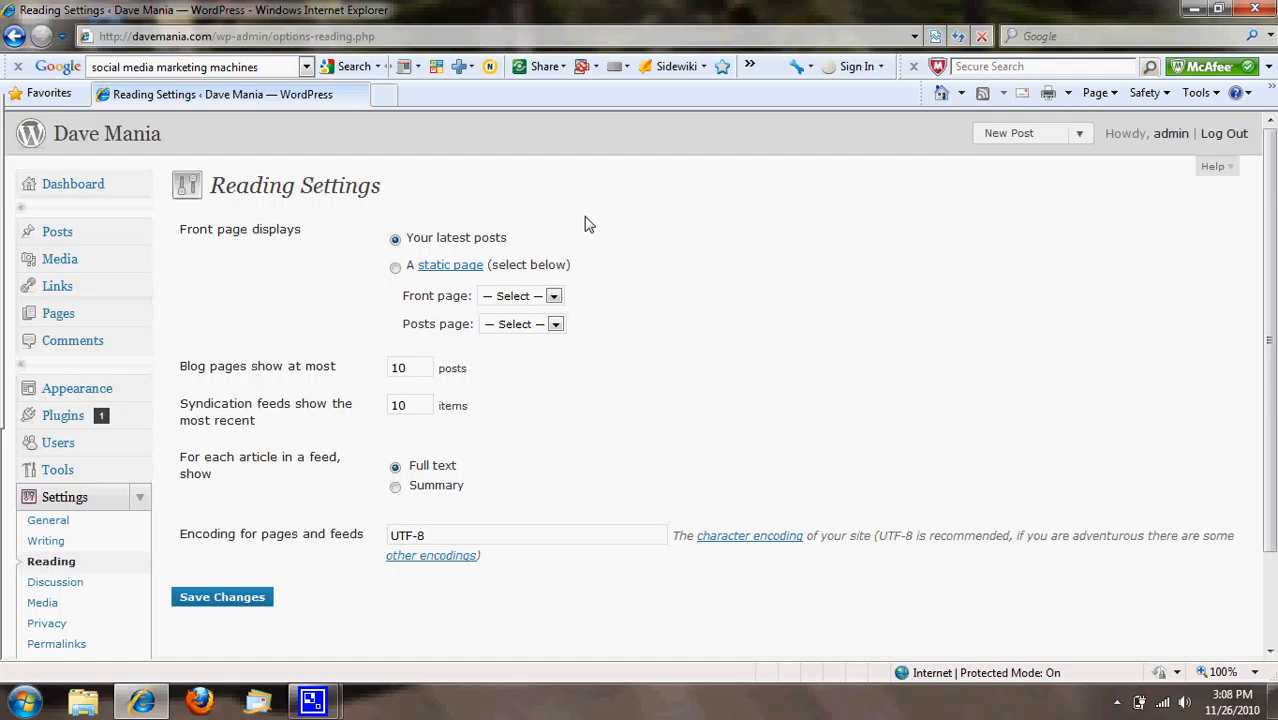
- Make the static page About the site's front page, save the change, and check the live homepage before returning to the Reading settings
click(395, 268)
click(553, 296)
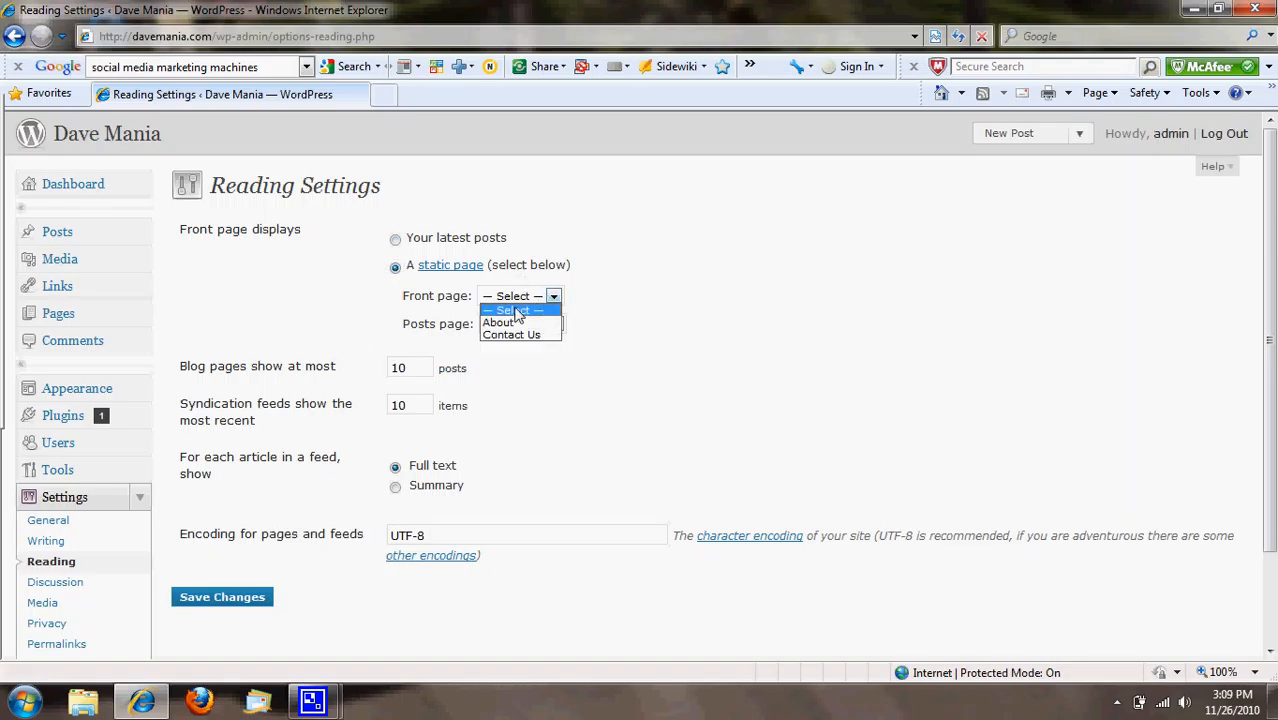
click(508, 324)
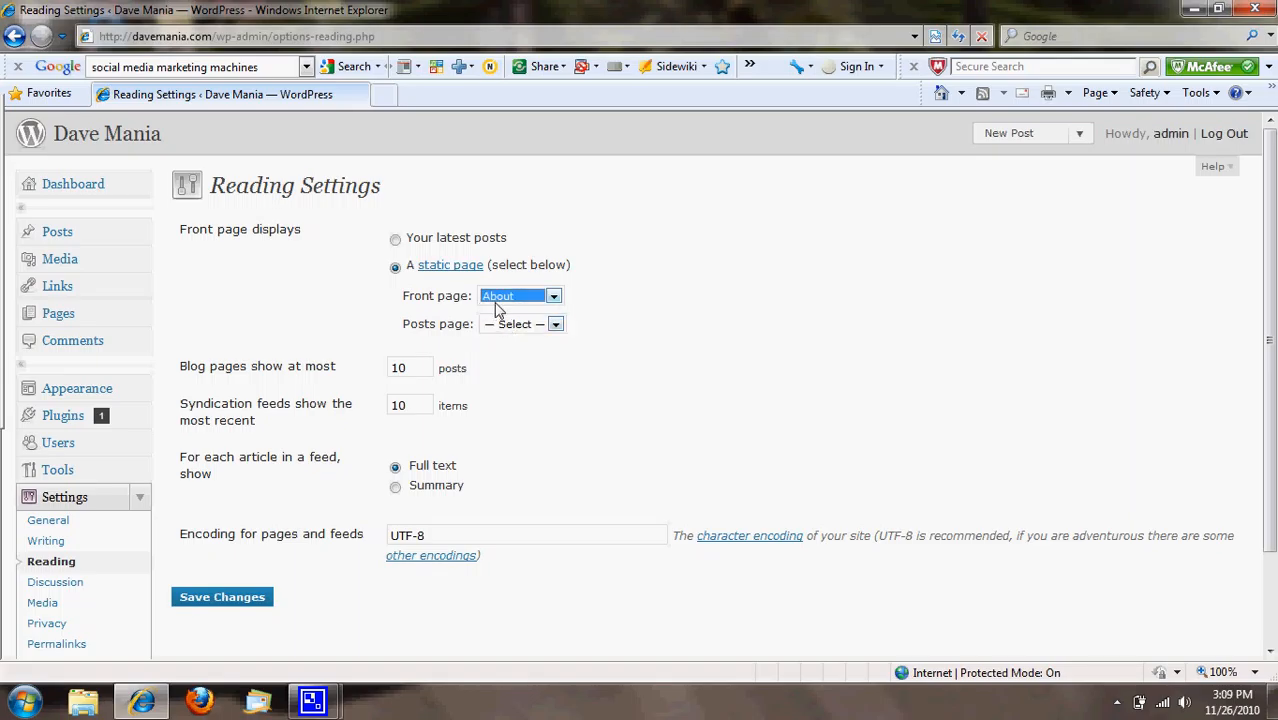
click(200, 598)
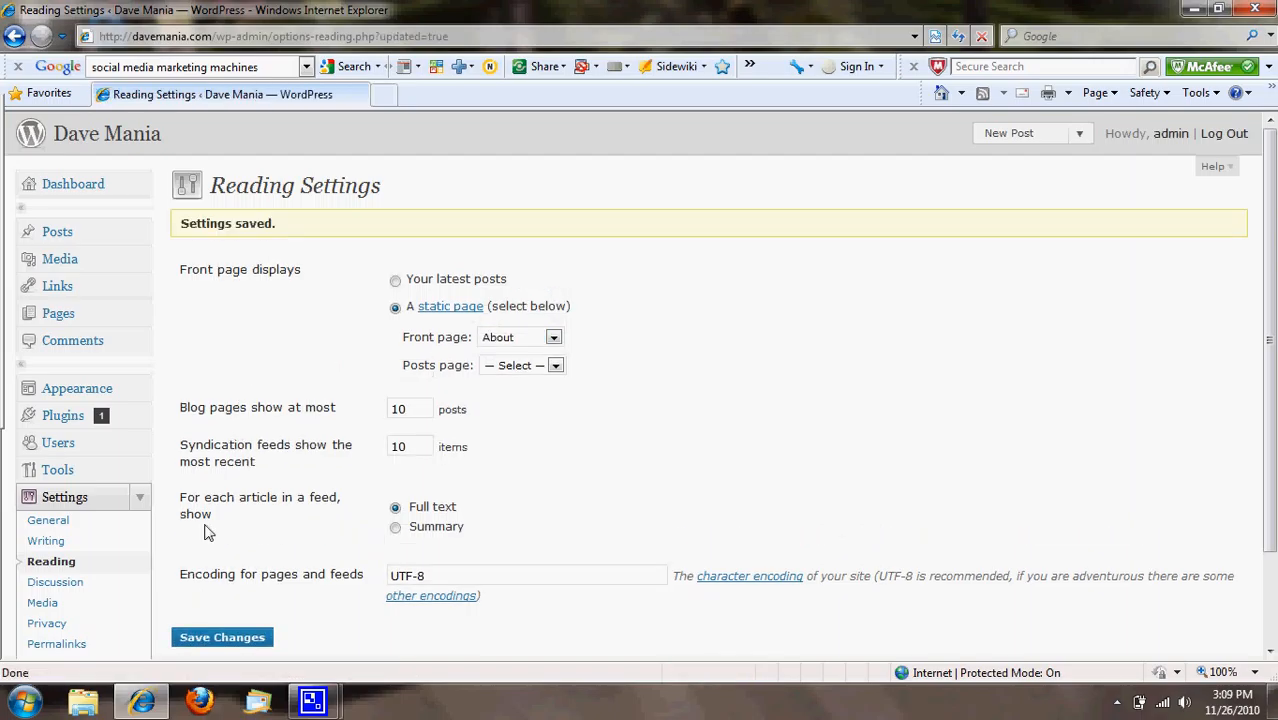
click(110, 137)
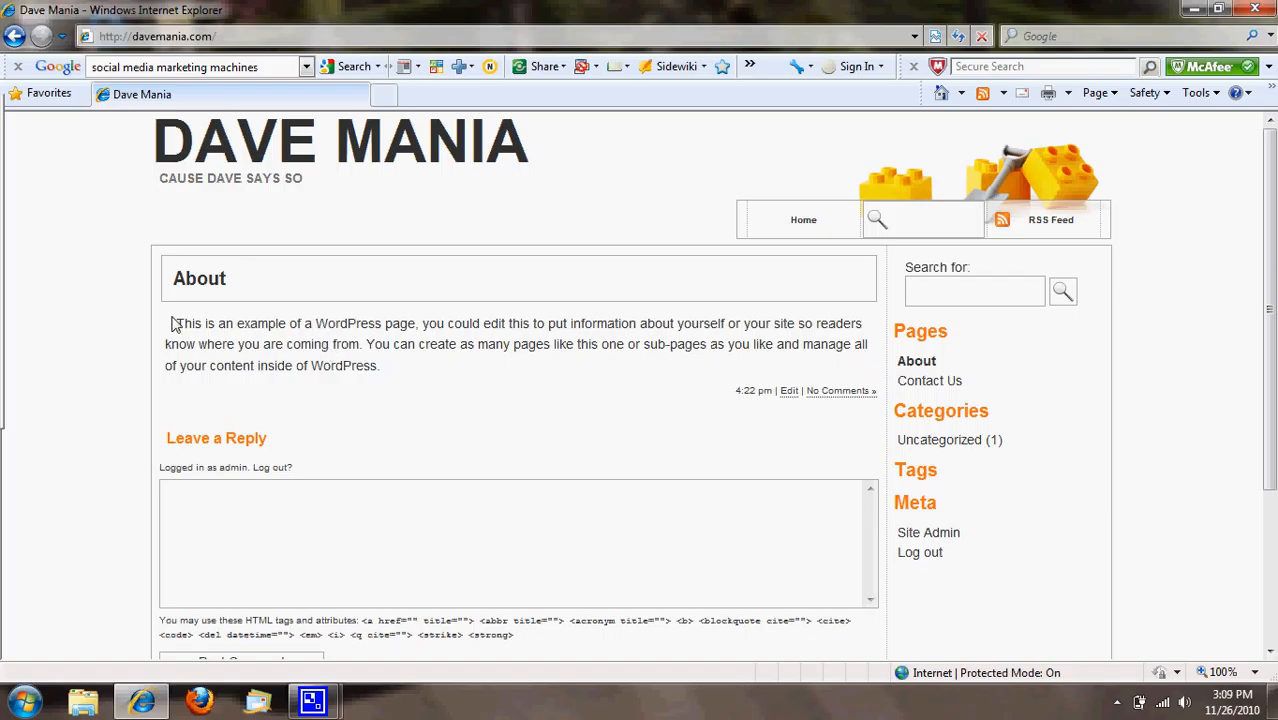
click(14, 37)
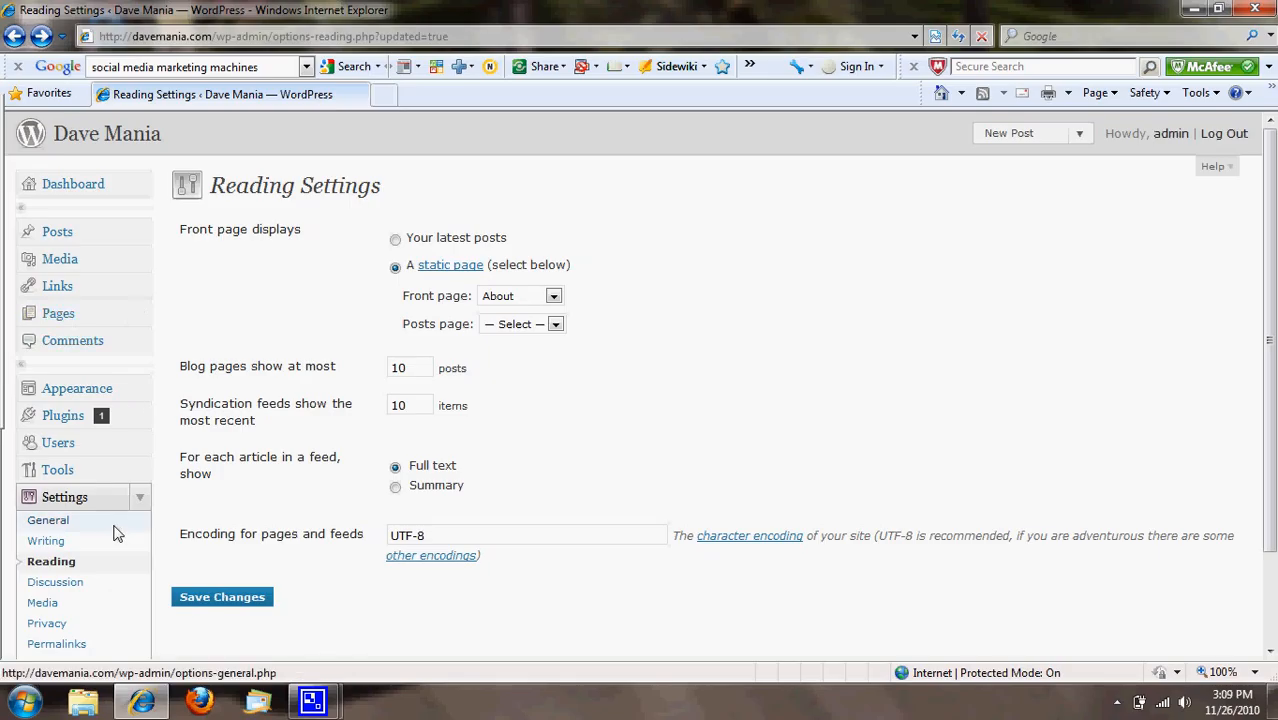
scroll(114, 533, down, 2)
scroll(114, 533, up, 2)
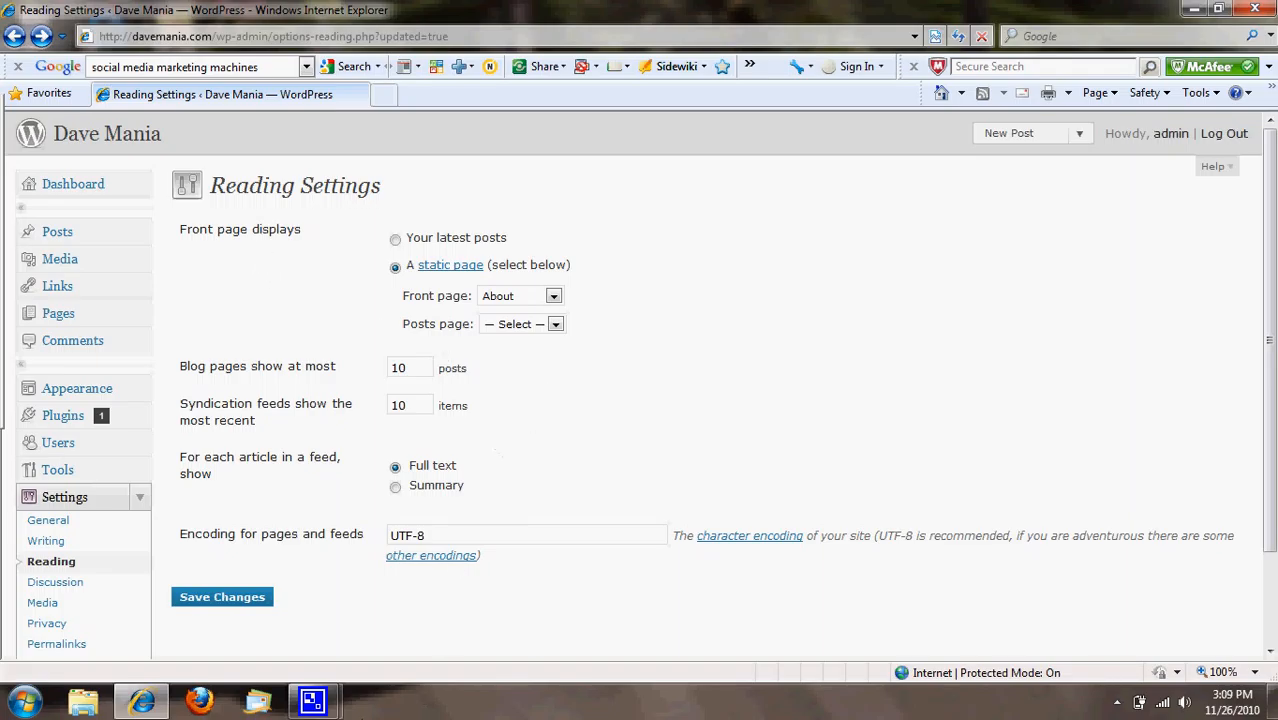
mouse_move(319, 704)
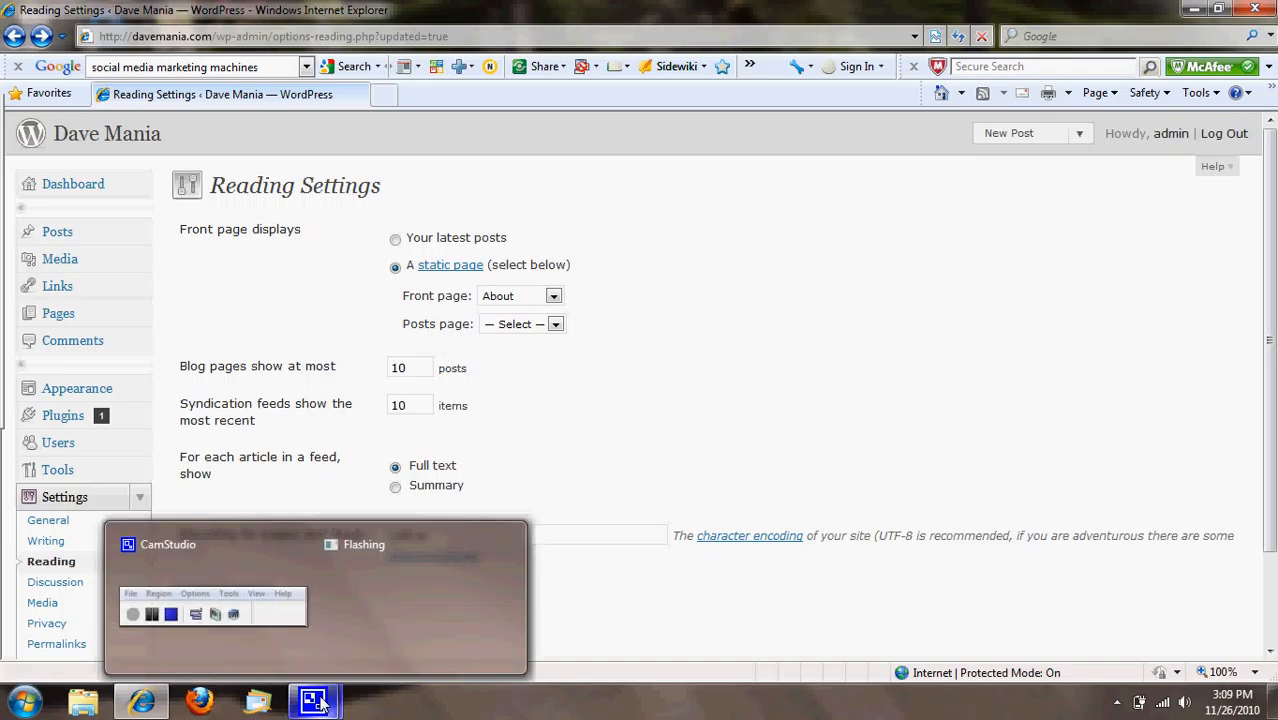